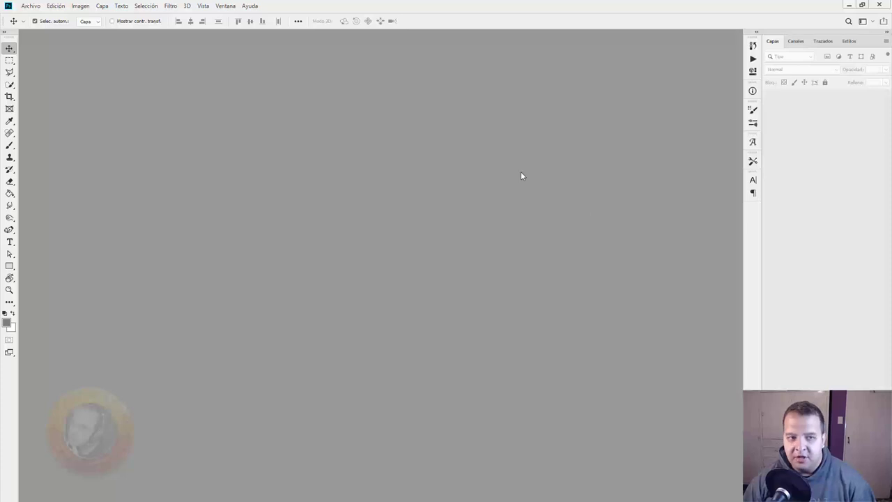
Start a new document sized 6000 × 3000 px at 100 ppi.
left_click(39, 8)
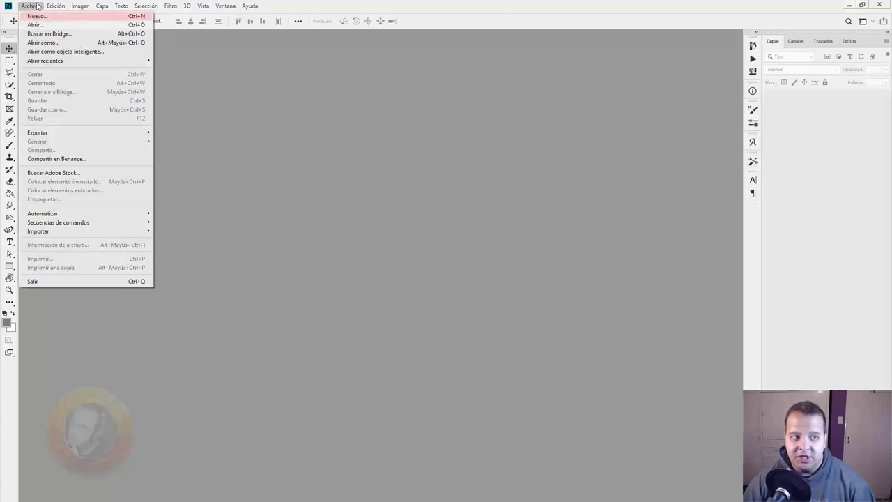
left_click(37, 15)
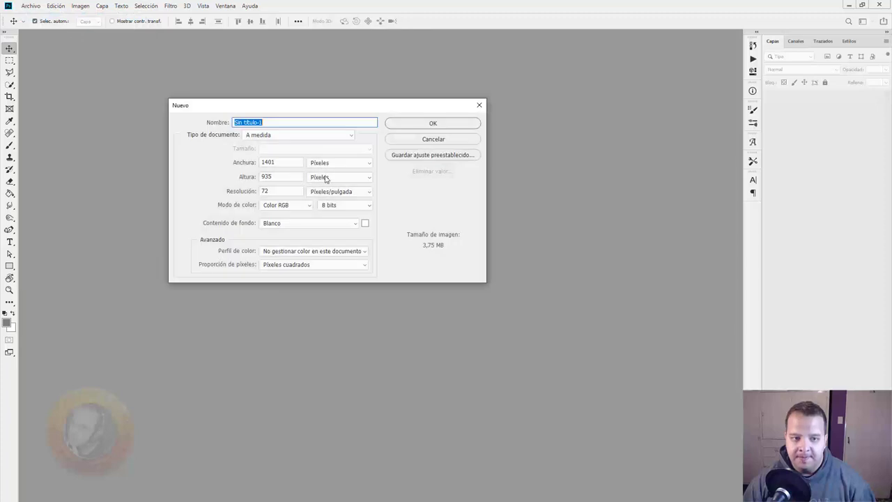
double_click(292, 161)
type("6")
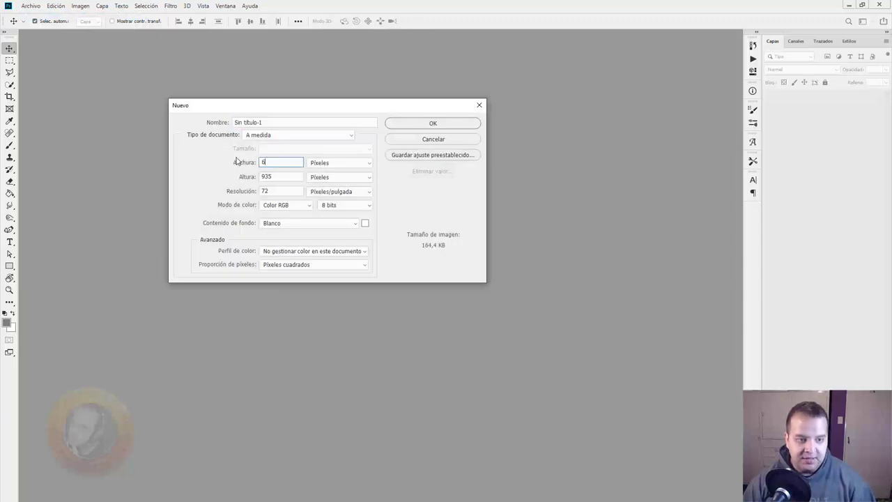
type("000")
left_click(282, 173)
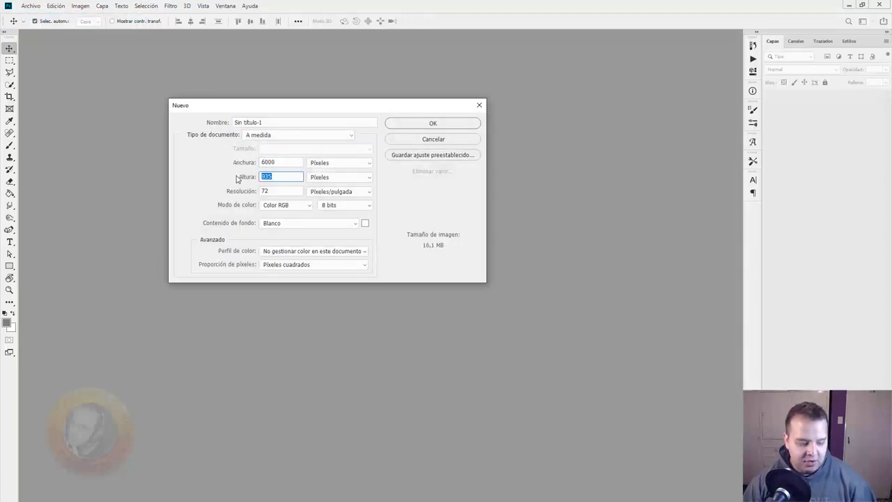
type("3000")
left_click(296, 193)
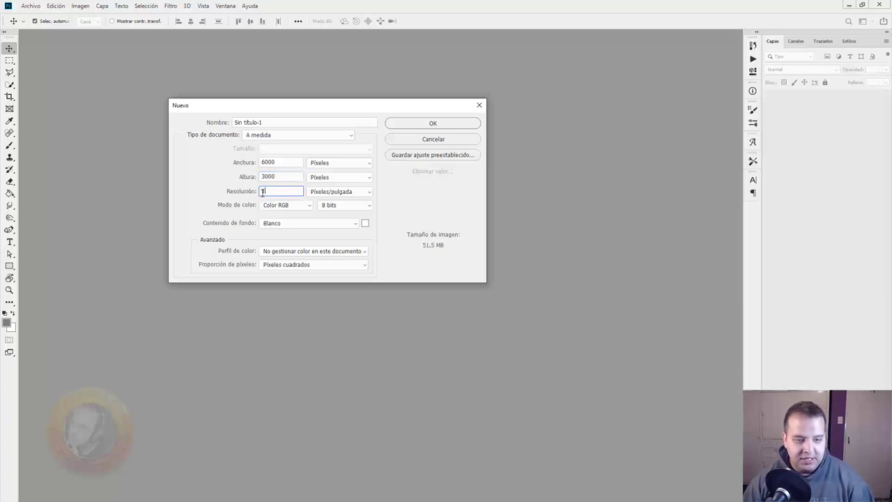
type("00")
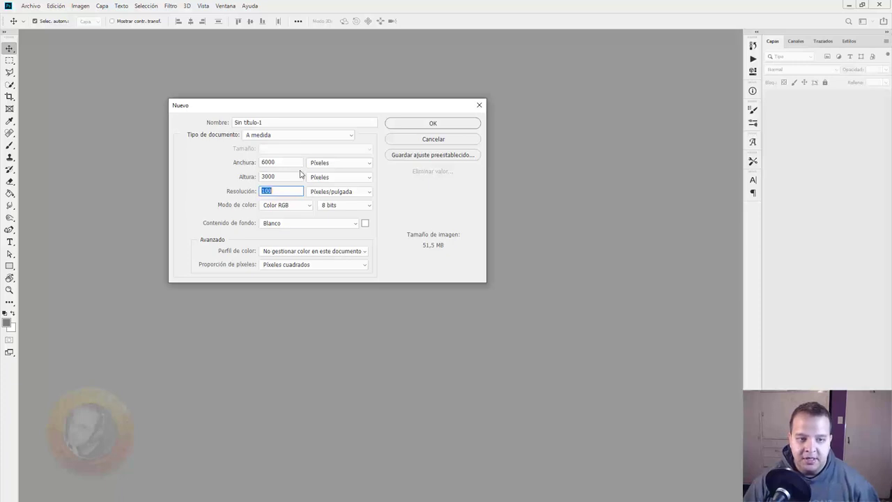
left_click(296, 178)
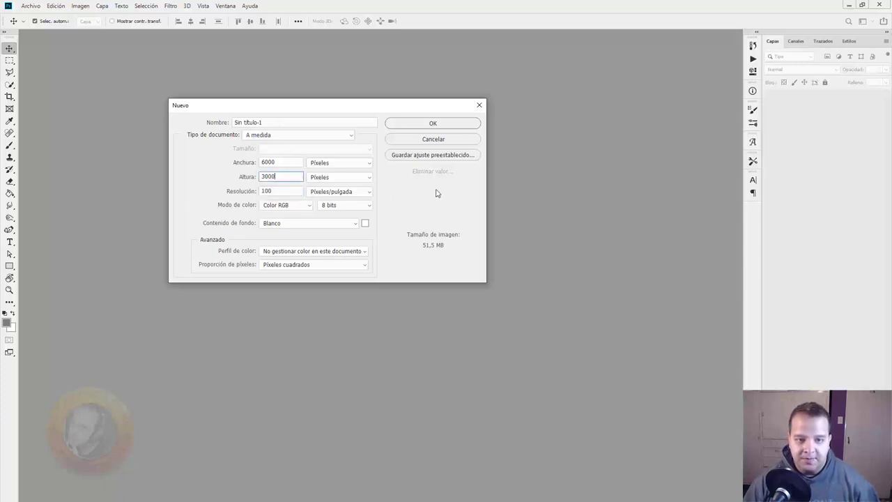
Save these new-document settings as the preset '360 PARA FACE'.
left_click(423, 155)
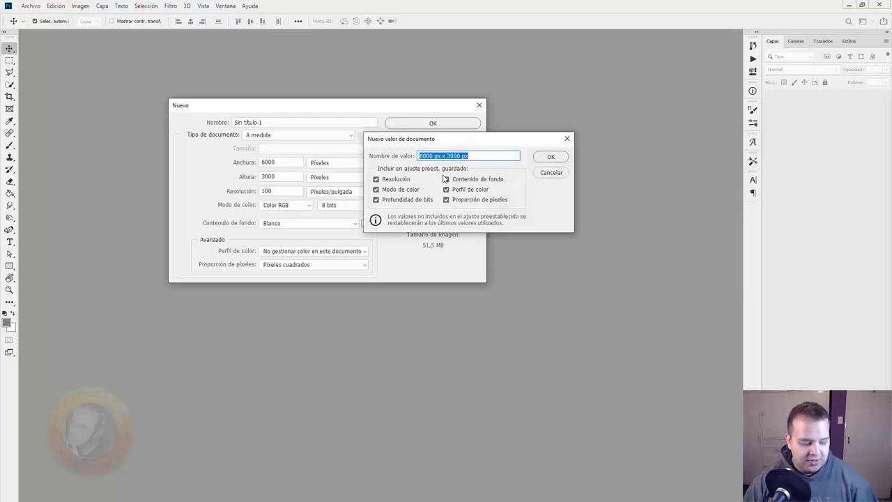
type("360 P")
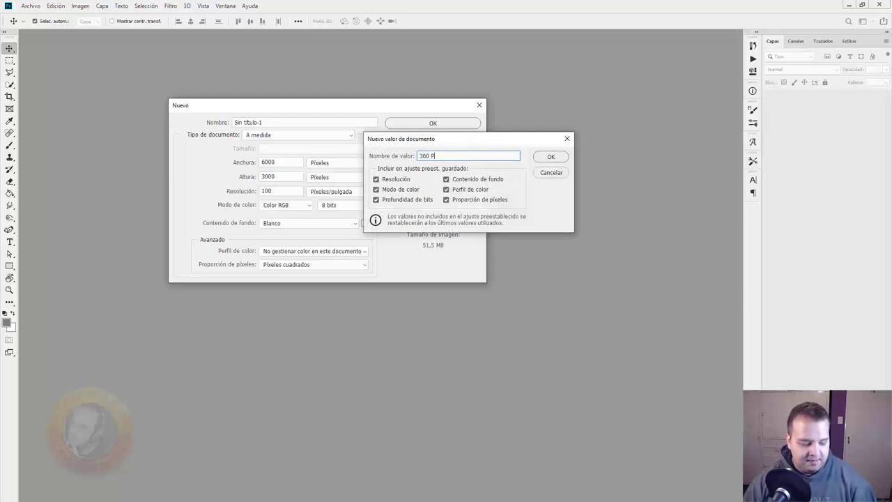
type("ARA FACE")
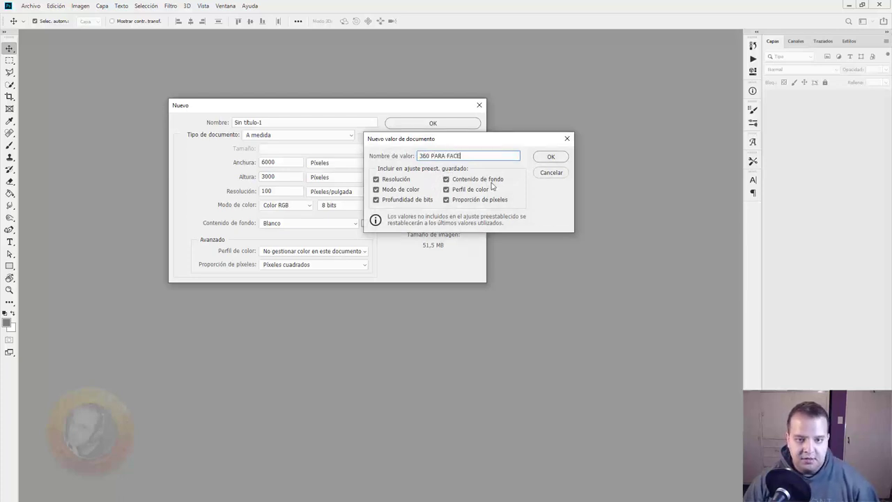
left_click(564, 157)
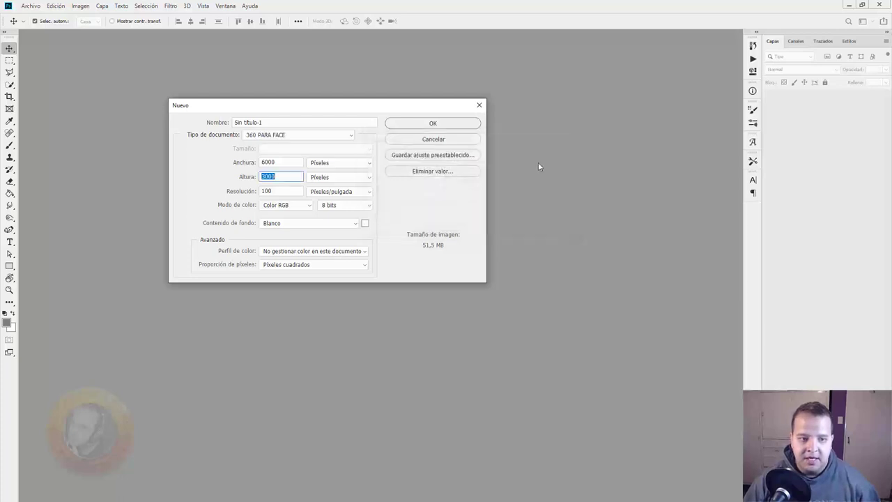
Create the white 6000 × 3000 canvas and add two horizontal guides near top and bottom.
left_click(453, 123)
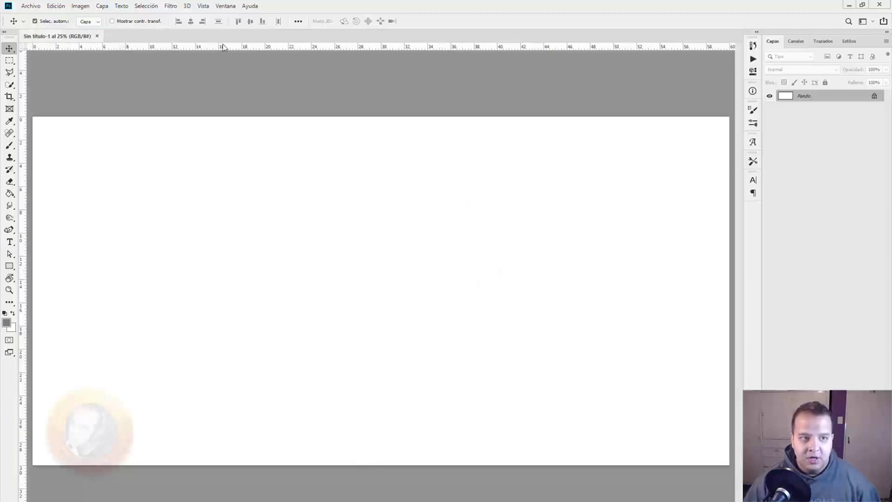
left_click(204, 6)
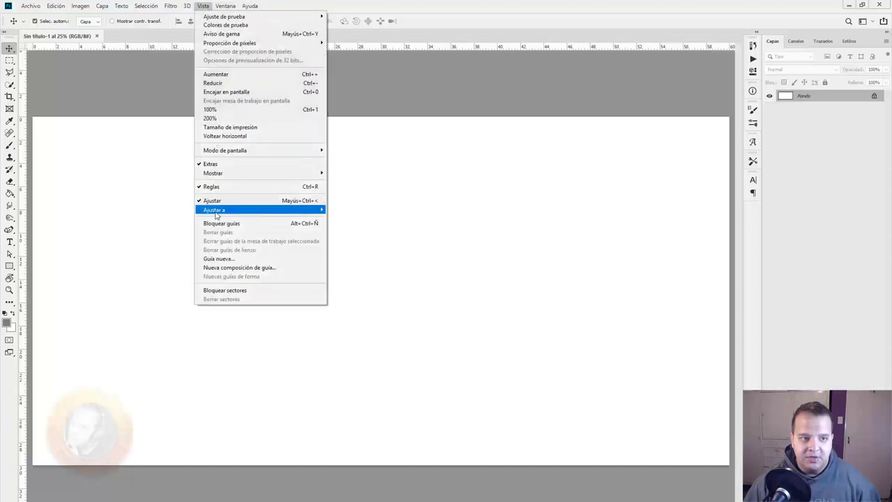
mouse_move(409, 46)
left_mouse_down()
mouse_move(426, 198)
mouse_move(428, 188)
left_mouse_up()
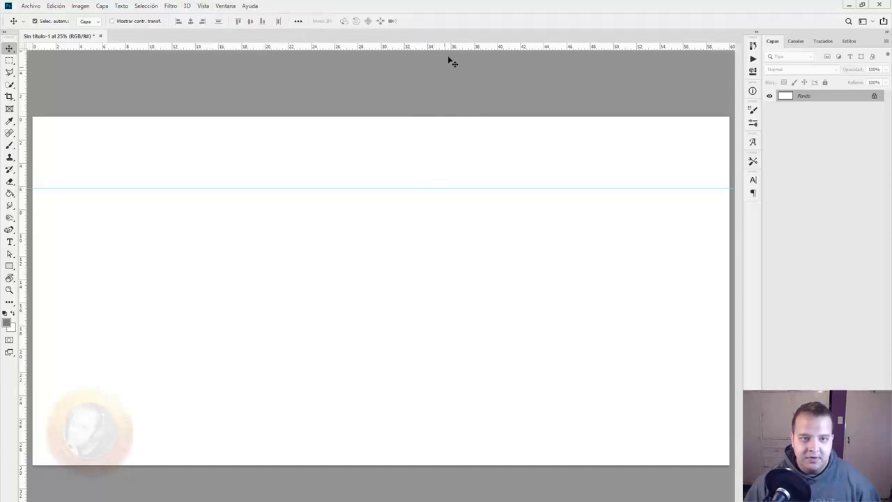
left_click_drag(448, 43, 445, 391)
left_click_drag(417, 188, 418, 175)
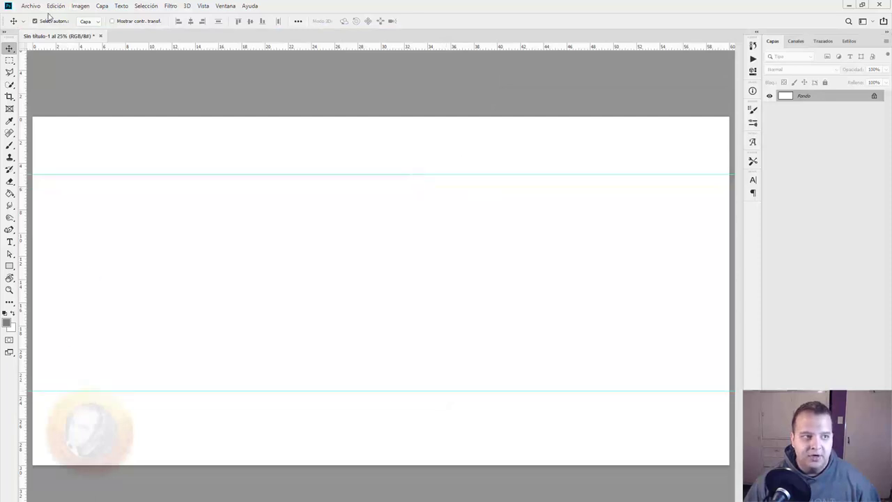
Start Place Embedded and browse to the Imágenes pictures folder.
left_click(31, 7)
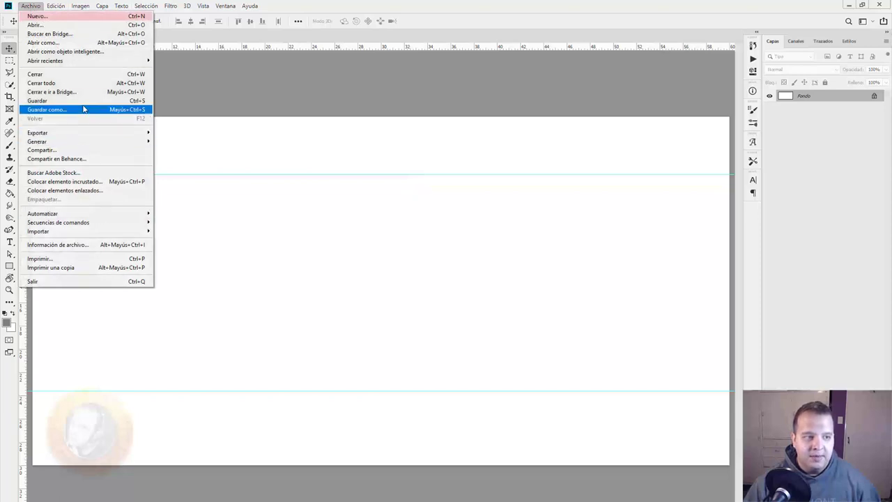
left_click(105, 183)
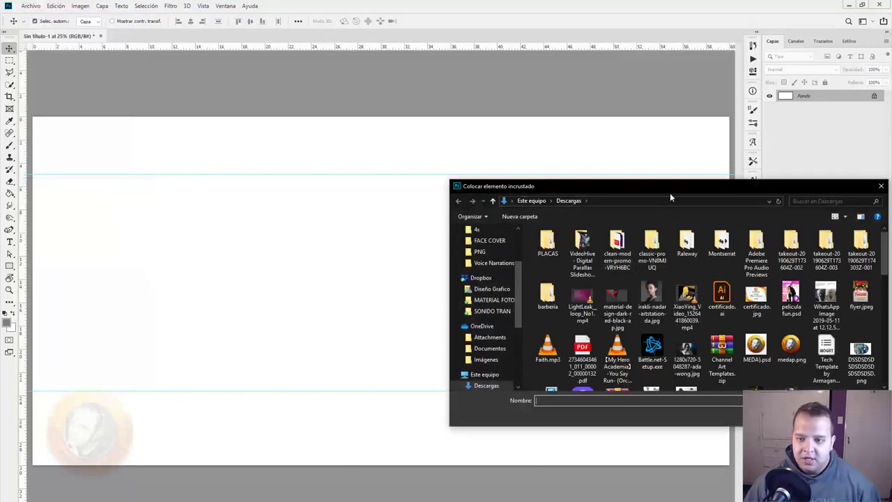
left_click_drag(632, 185, 444, 86)
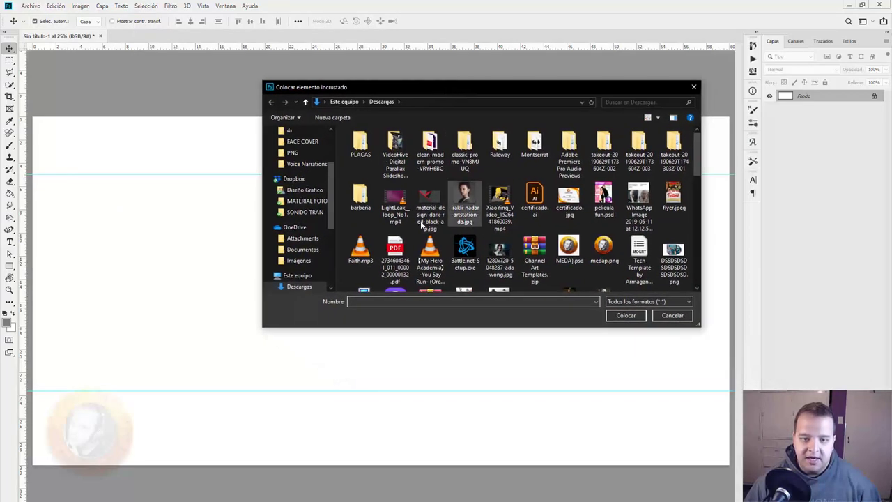
scroll(425, 188, "down", 2)
scroll(440, 174, "up", 2)
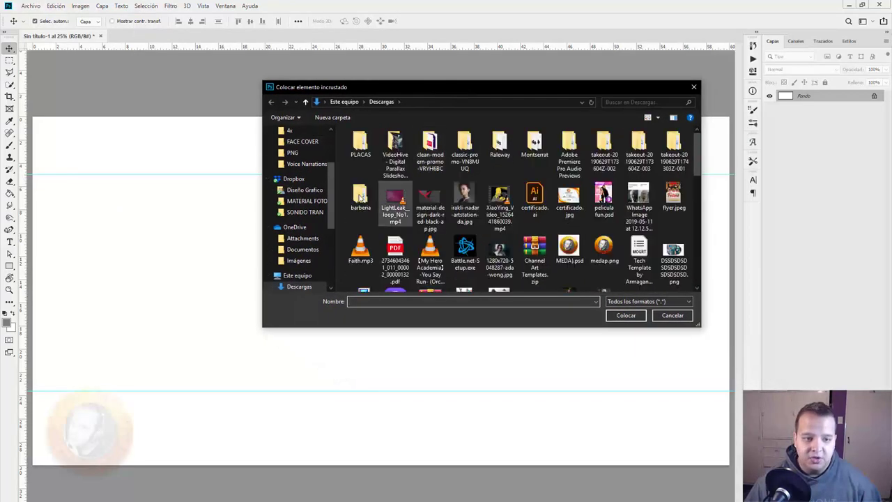
left_click_drag(333, 208, 334, 177)
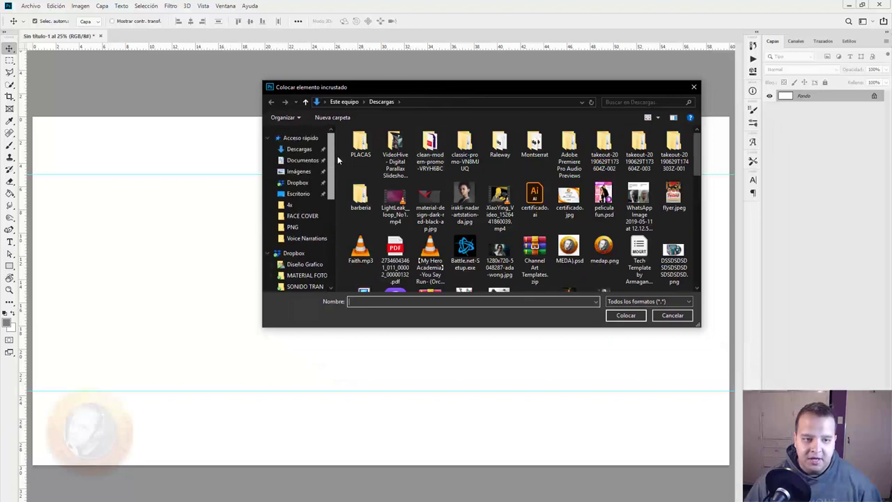
left_click(298, 171)
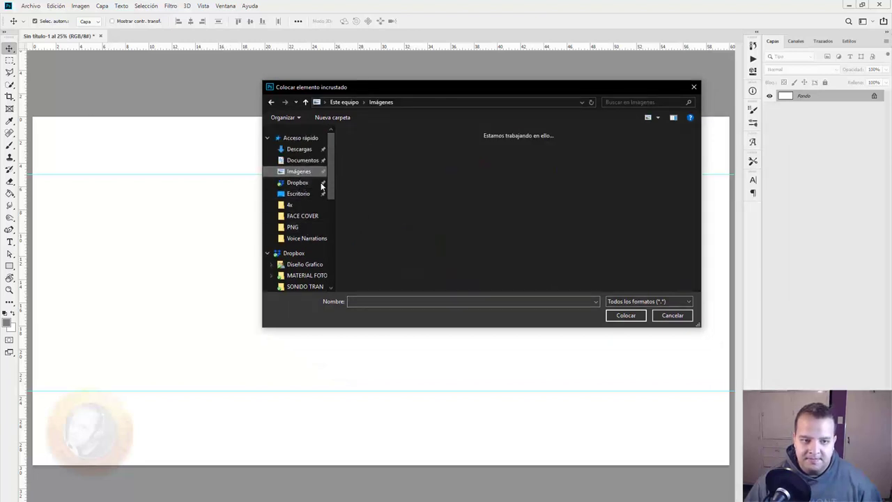
scroll(376, 183, "down", 1)
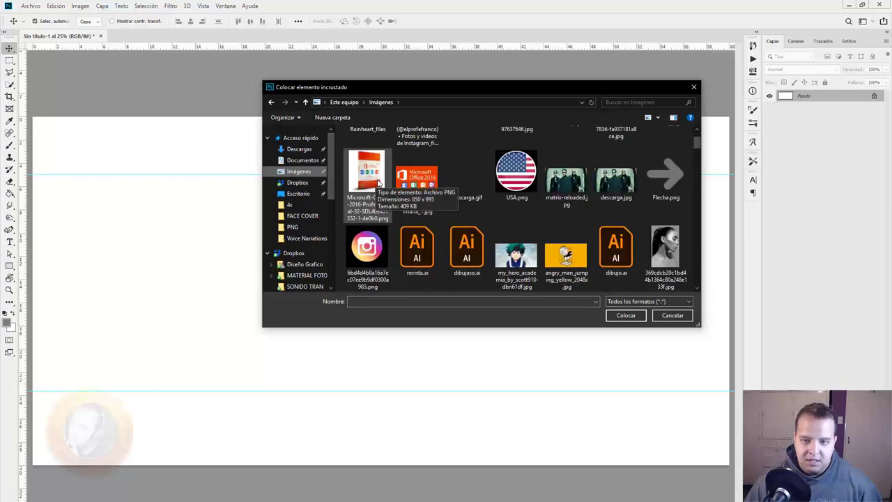
scroll(376, 182, "down", 3)
scroll(418, 203, "down", 3)
scroll(504, 228, "down", 2)
scroll(504, 223, "down", 3)
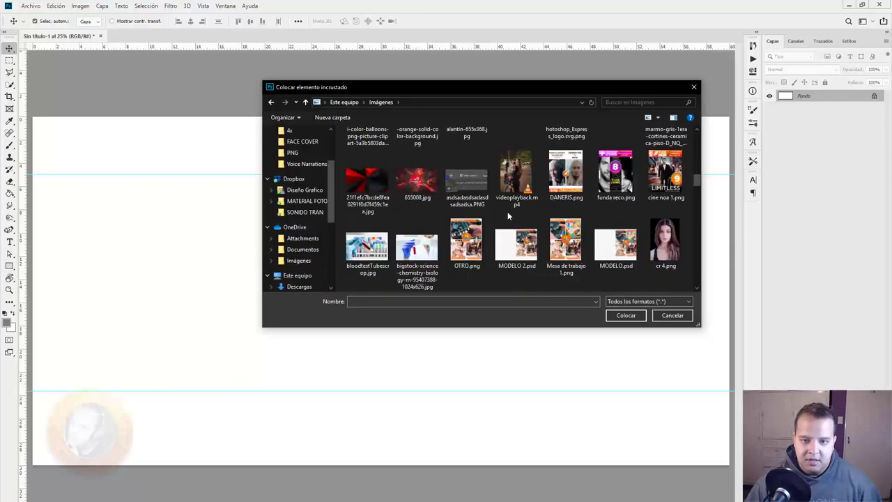
scroll(507, 211, "down", 3)
scroll(507, 212, "down", 3)
scroll(508, 214, "down", 3)
scroll(507, 212, "down", 3)
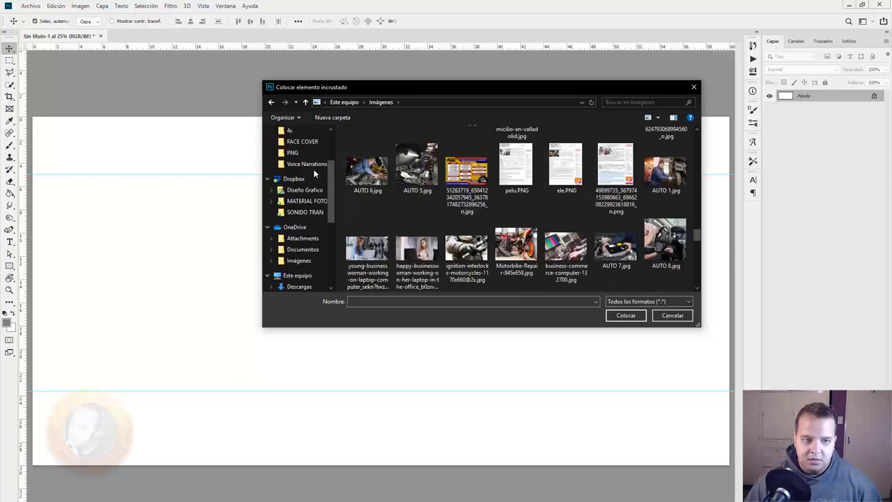
scroll(300, 195, "up", 2)
Place the young businesswoman laptop photo on the canvas's left side and enable Auto-Select.
left_click(368, 252)
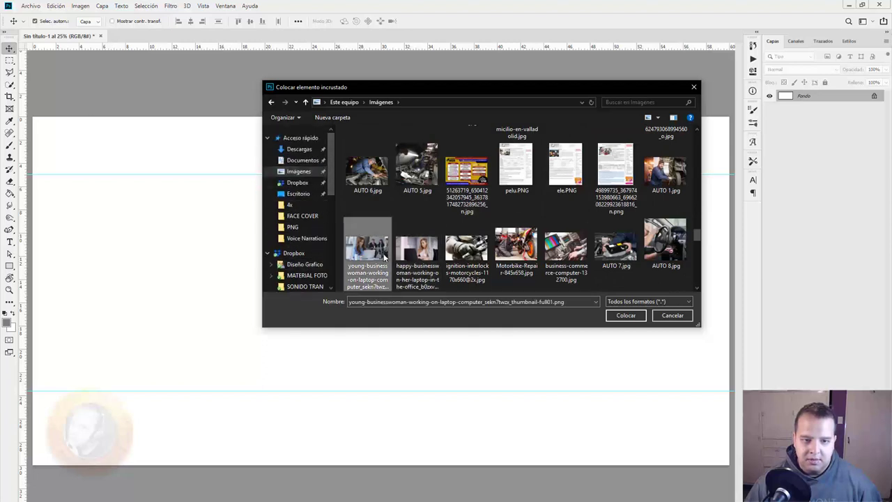
left_click(673, 243)
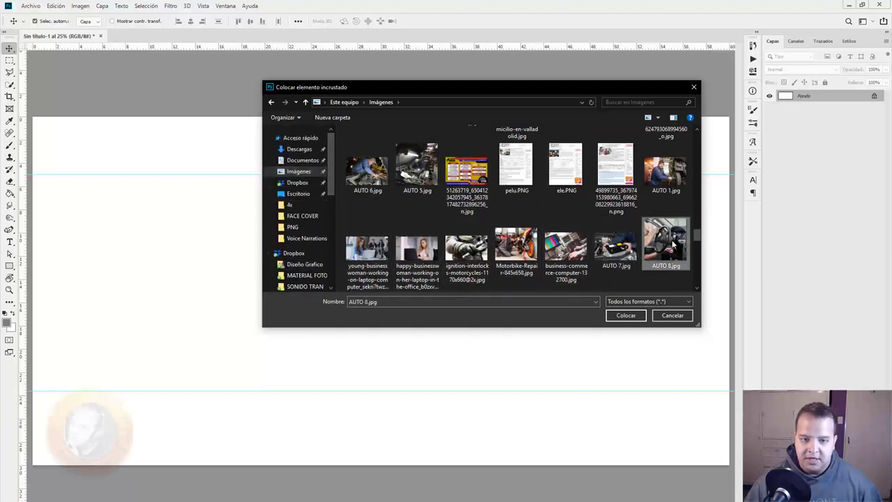
left_click(378, 260)
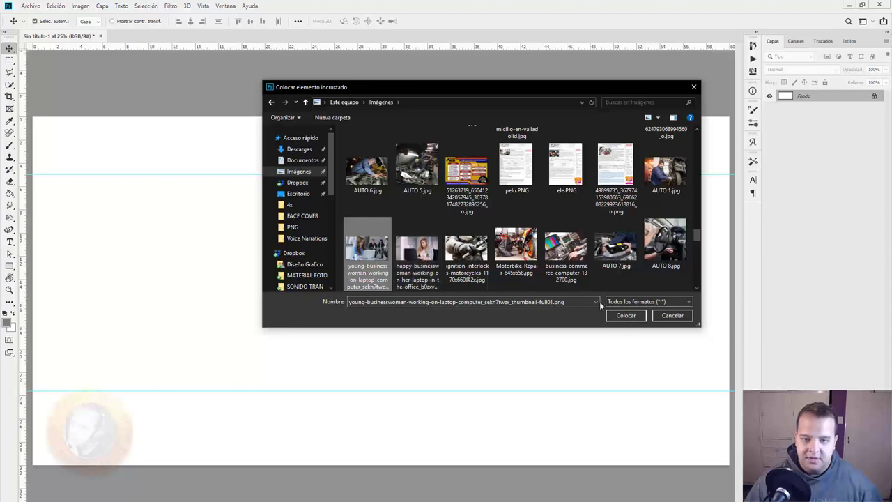
left_click(622, 315)
left_click_drag(400, 317, 220, 301)
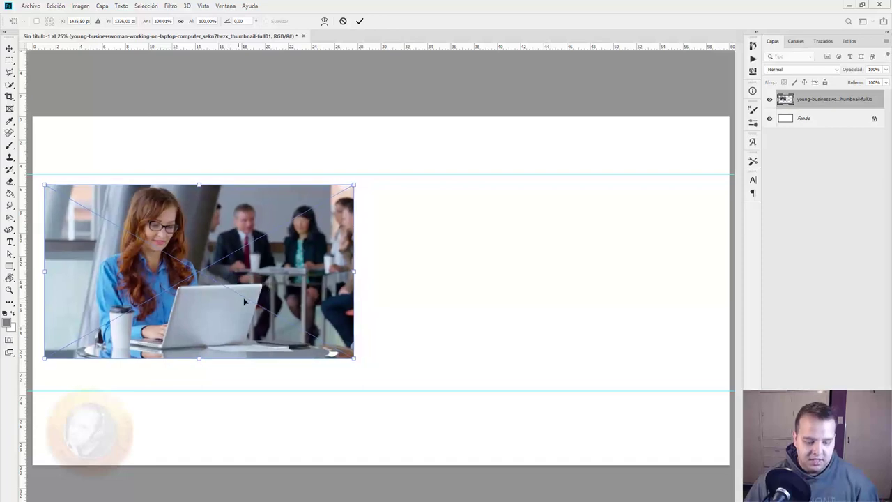
key("Return")
left_click(33, 20)
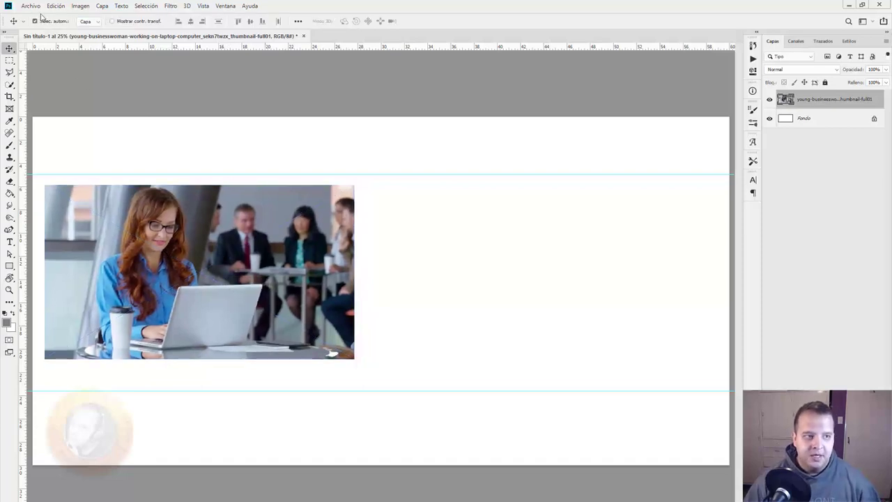
Place the motorcycle glove photo as an embedded layer.
left_click(31, 6)
left_click(70, 183)
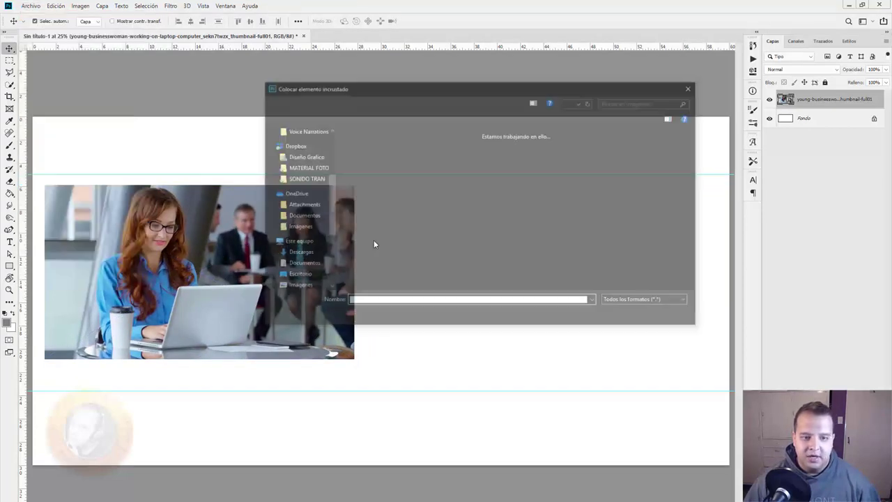
scroll(543, 244, "down", 3)
scroll(537, 230, "down", 3)
scroll(533, 239, "down", 2)
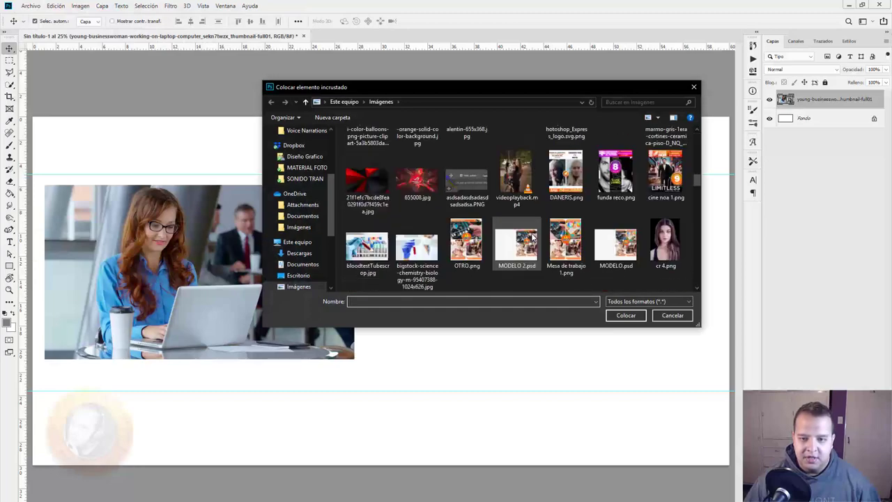
scroll(533, 239, "down", 3)
scroll(530, 240, "down", 3)
scroll(522, 242, "down", 3)
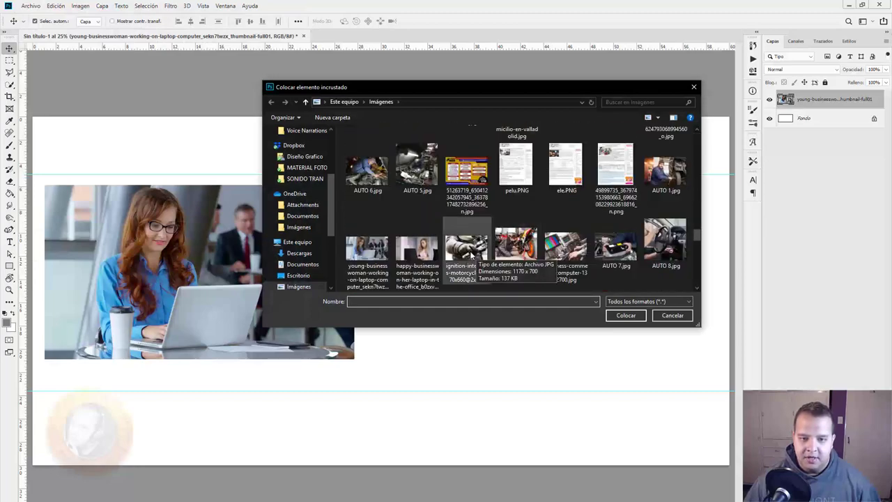
double_click(472, 256)
Enlarge the glove photo and fit it against the canvas's right edge.
mouse_move(394, 333)
left_mouse_down()
mouse_move(493, 334)
mouse_move(467, 345)
left_mouse_up()
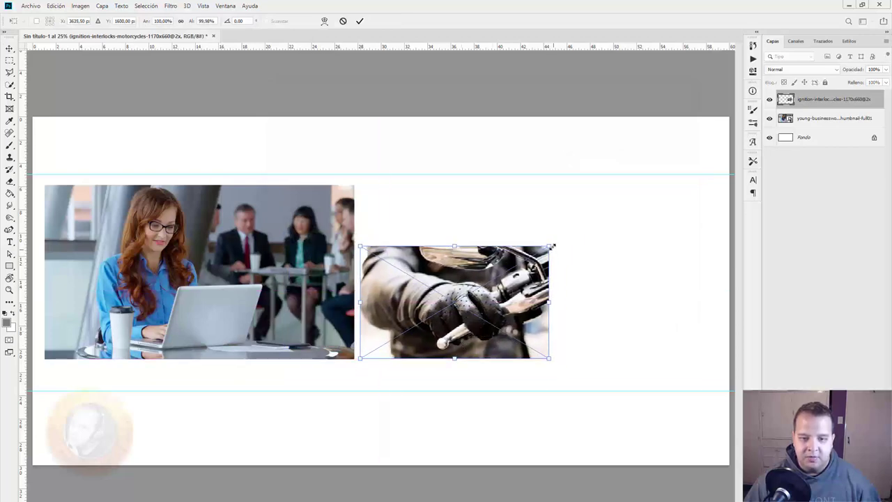
mouse_move(551, 246)
left_mouse_down()
mouse_move(679, 170)
mouse_move(648, 186)
left_mouse_up()
left_click_drag(612, 236, 786, 247)
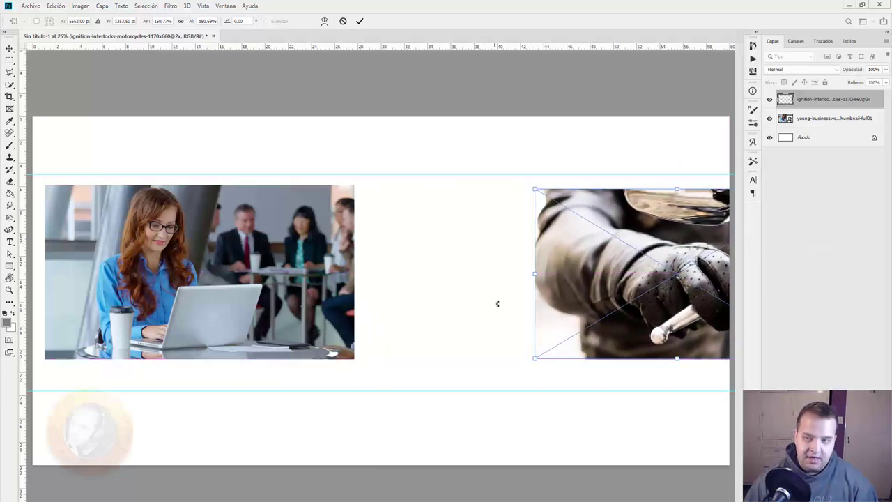
key("Return")
Duplicate the glove layer, flip the copy horizontally and move it to the left edge.
key("ctrl+j")
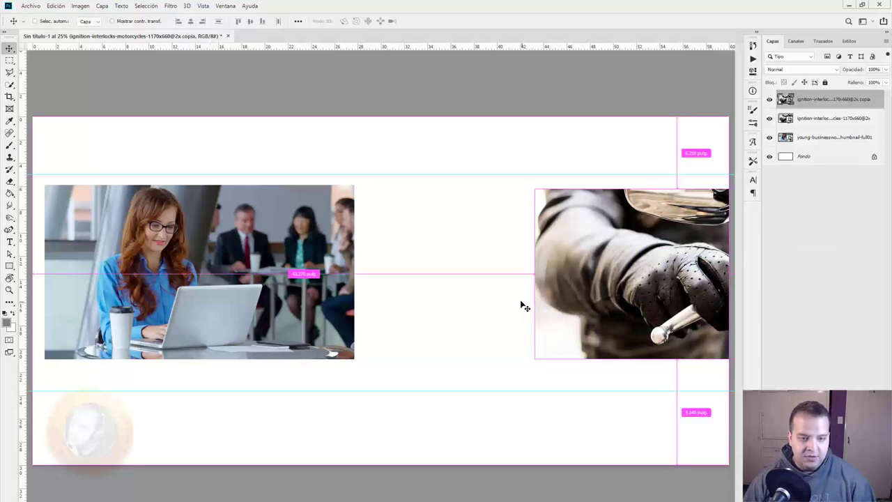
key("ctrl+t")
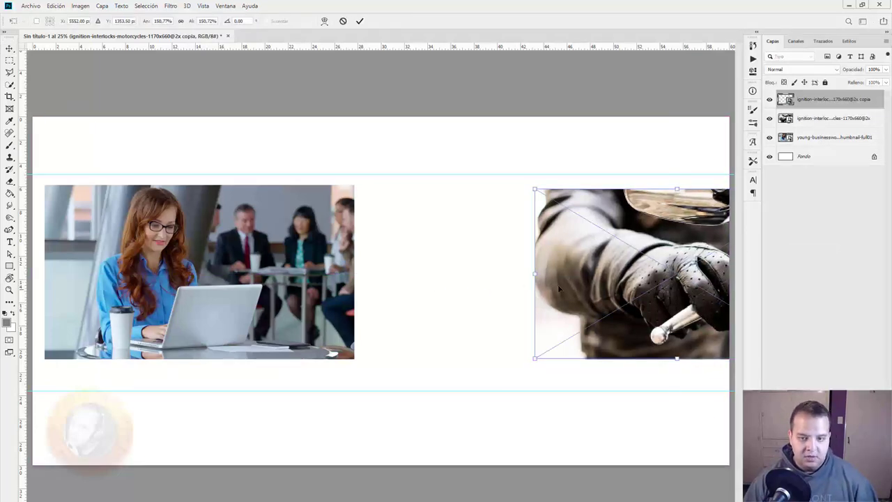
left_click_drag(587, 286, 220, 282)
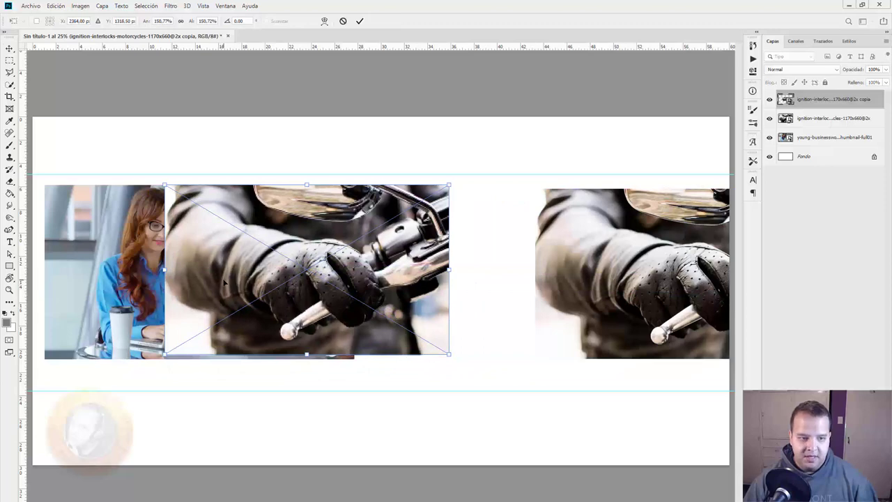
right_click(224, 282)
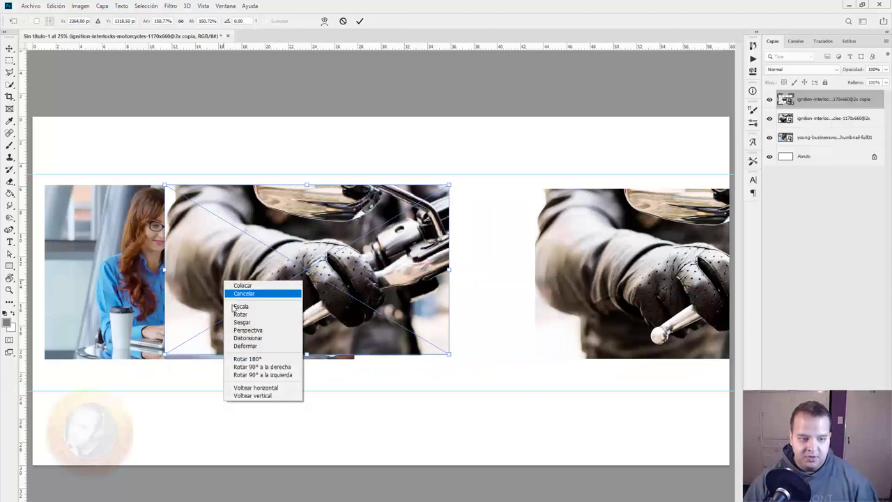
left_click(283, 388)
mouse_move(326, 301)
left_mouse_down()
mouse_move(108, 299)
mouse_move(118, 302)
mouse_move(122, 326)
left_mouse_up()
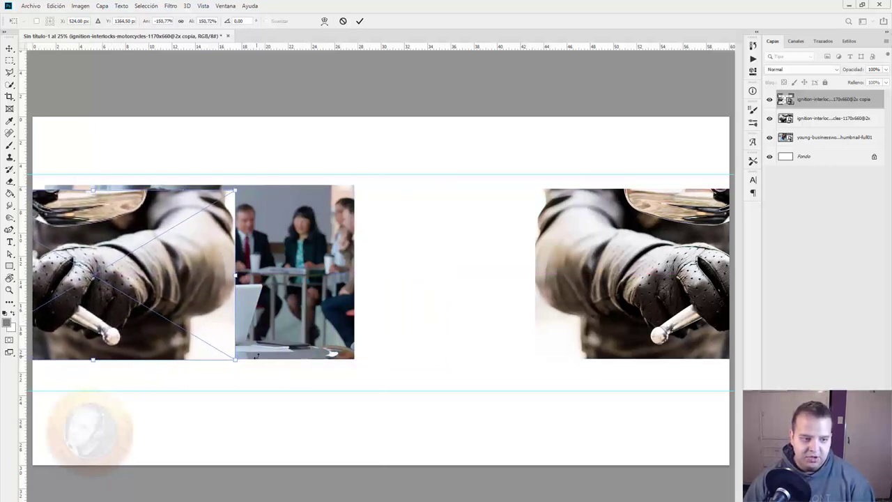
key("Return")
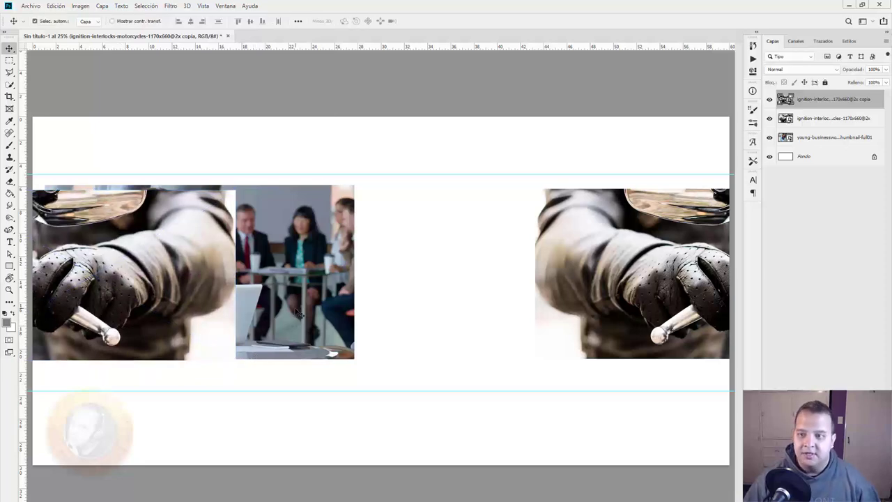
Centre the businesswoman photo between the gloves and stretch the right glove to its bottom.
left_click(856, 139)
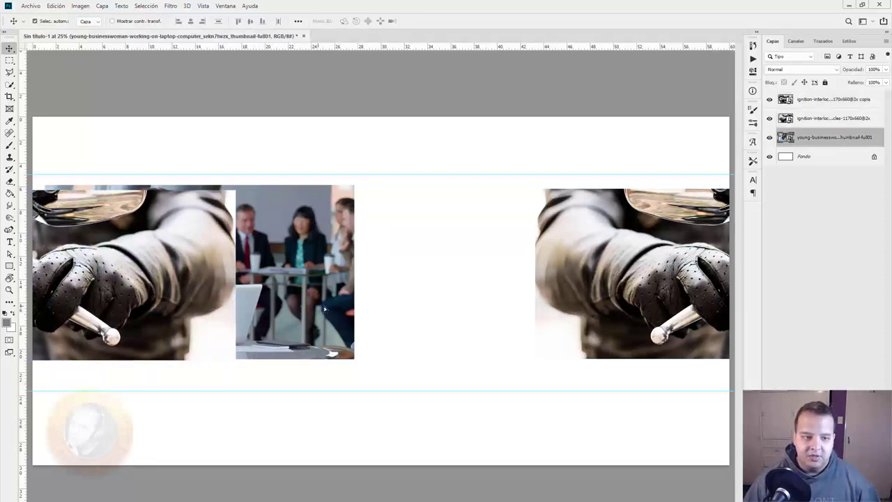
left_click_drag(324, 309, 512, 315)
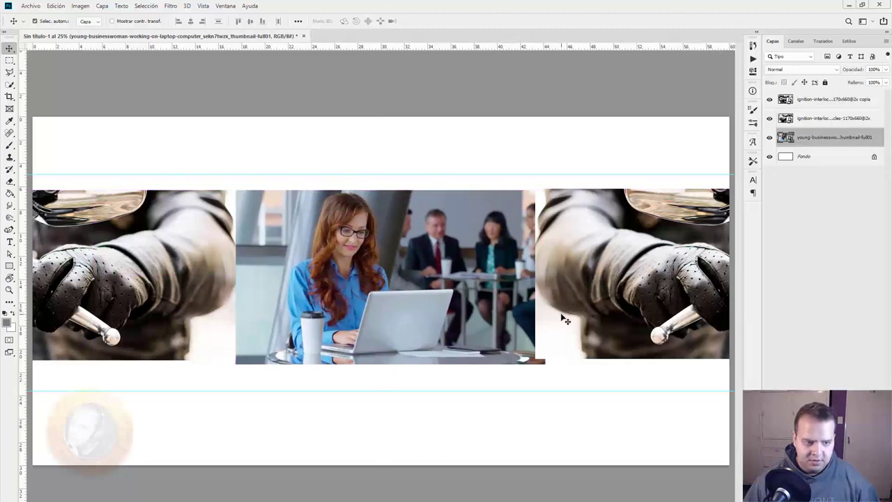
left_click_drag(566, 320, 568, 319)
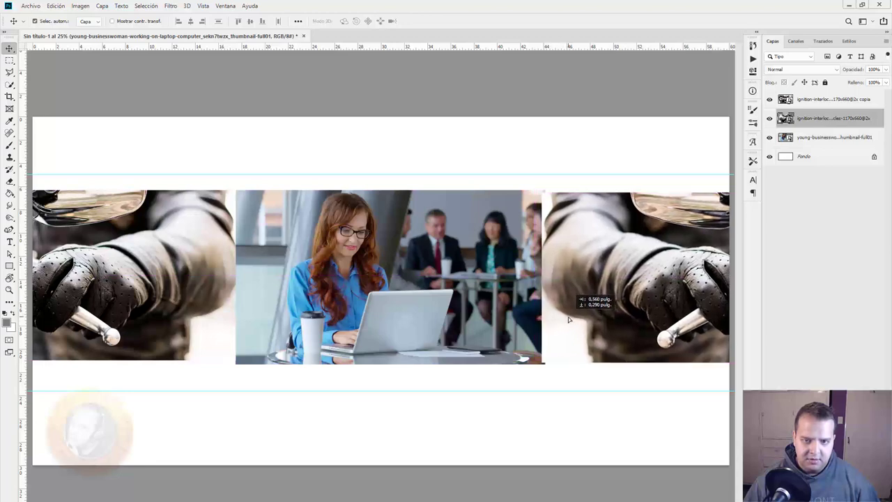
left_click_drag(568, 319, 576, 320)
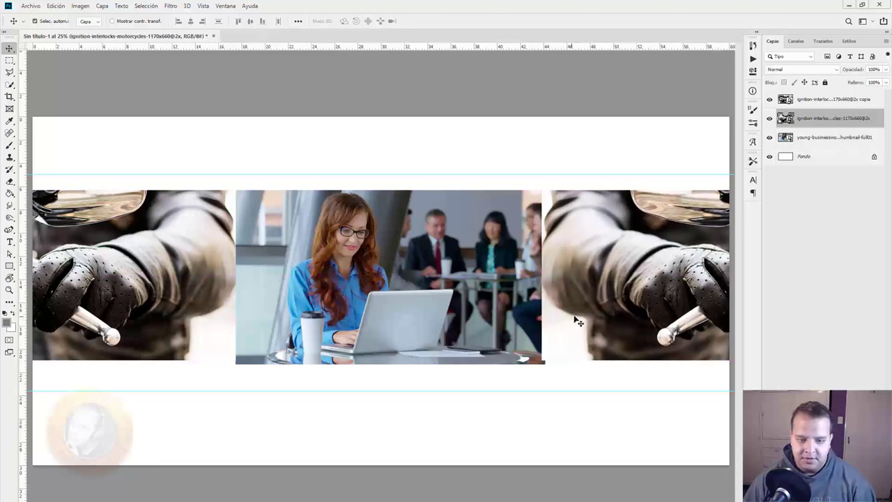
key("ctrl+t")
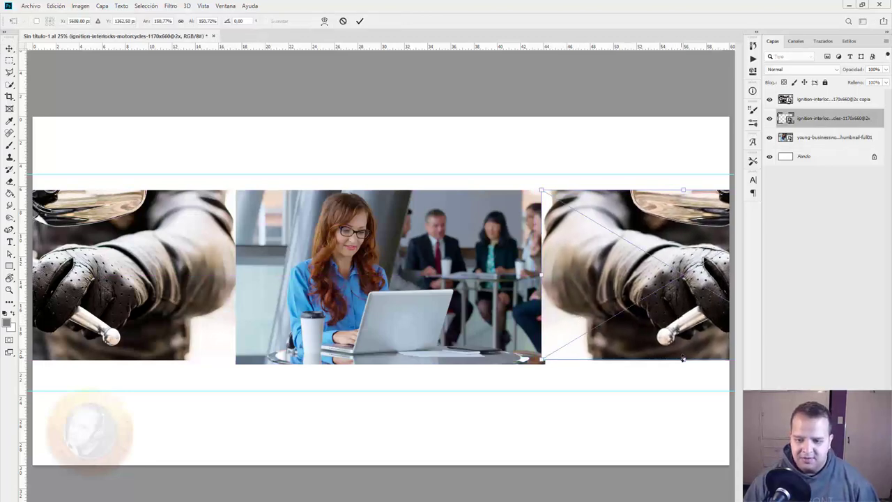
left_click_drag(683, 359, 683, 364)
key("Return")
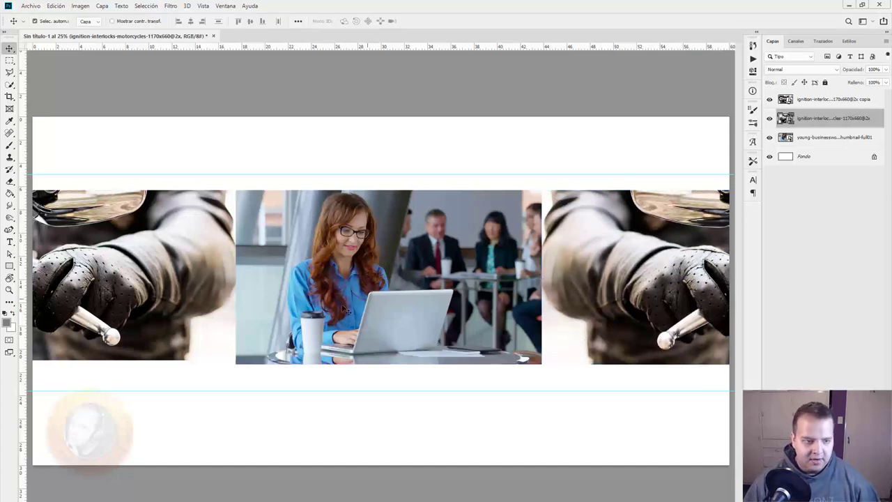
Nudge the left glove down and stretch it to the same height.
left_click(222, 319)
key("Down")
key("Down")
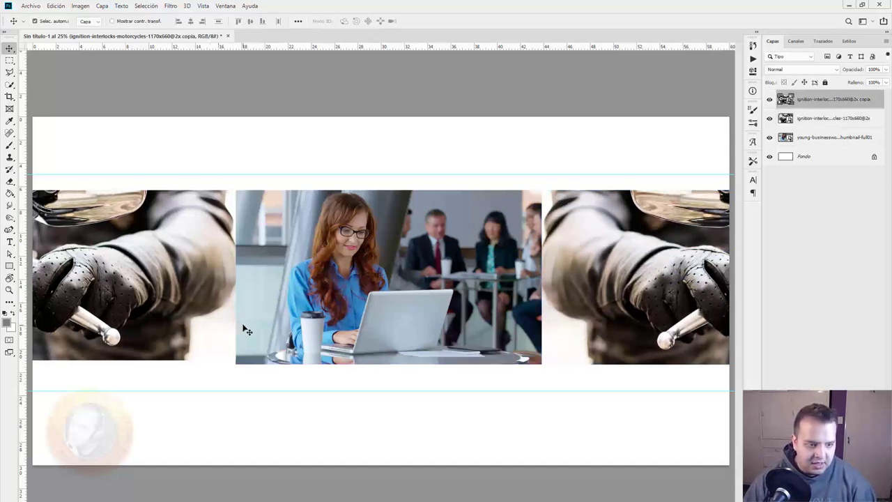
key("Down")
key("Down")
key("ctrl+t")
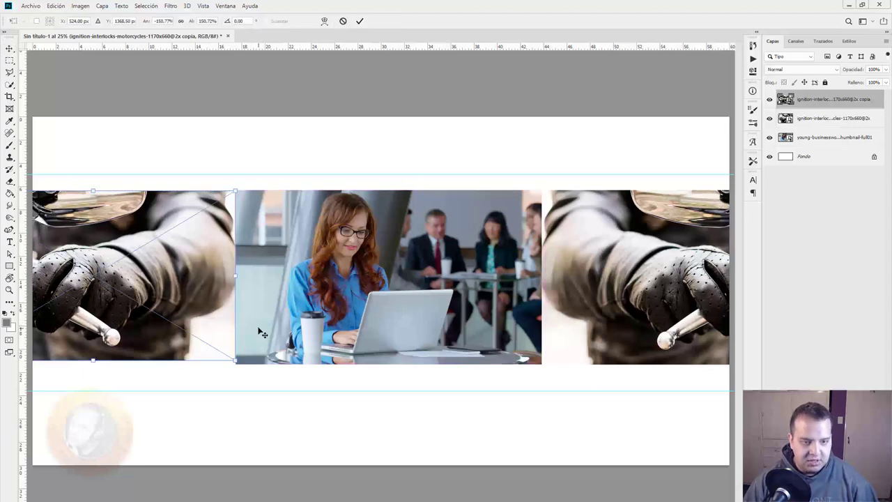
left_click_drag(94, 360, 93, 364)
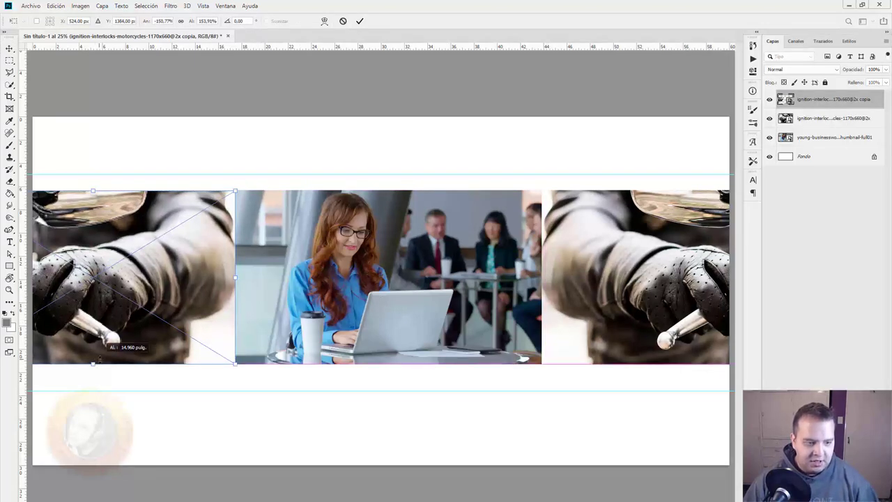
key("Return")
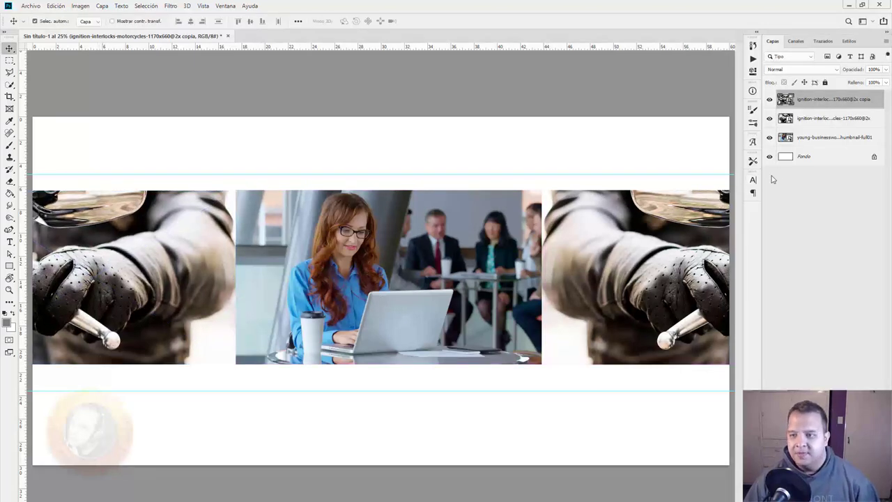
Add a gradient fill layer above the Fondo background.
left_click(803, 154)
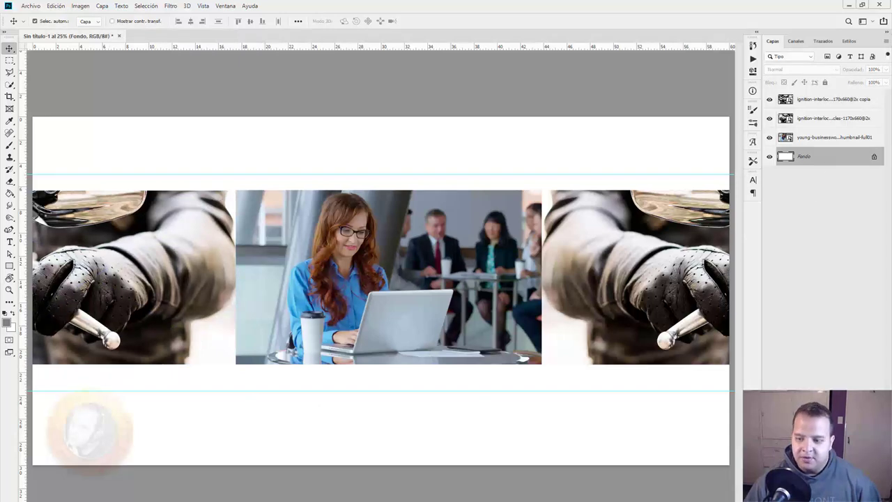
left_click(819, 493)
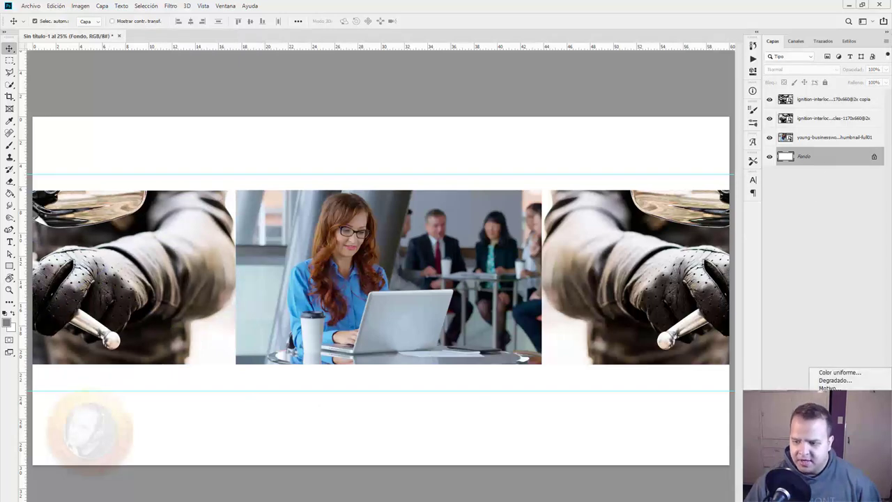
left_click(835, 380)
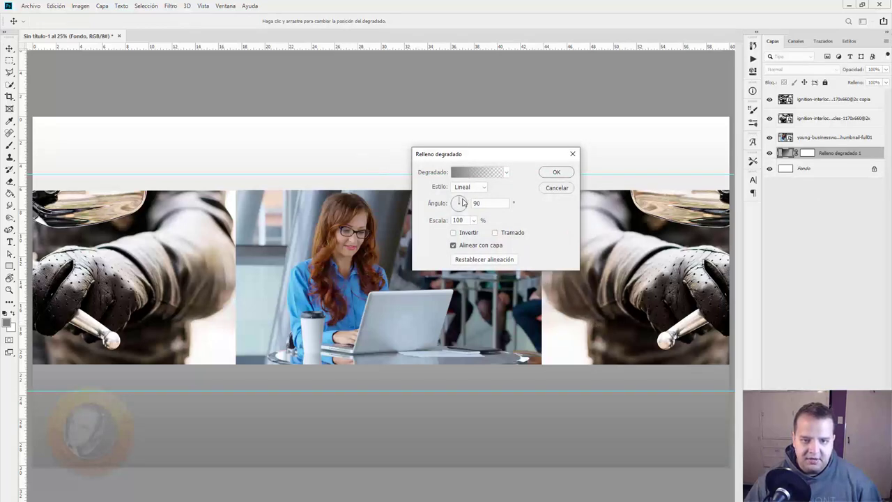
left_click(557, 173)
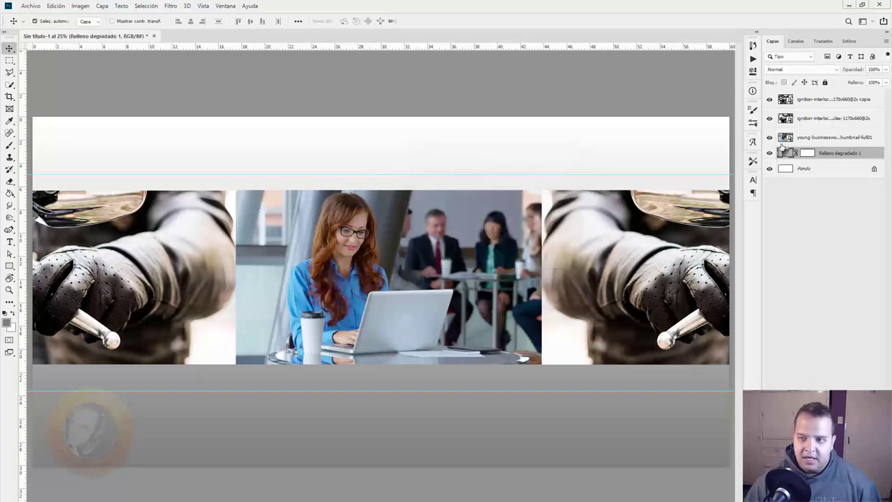
Group the three photo layers into Grupo 1.
left_click(833, 137)
left_click(827, 104, "shift")
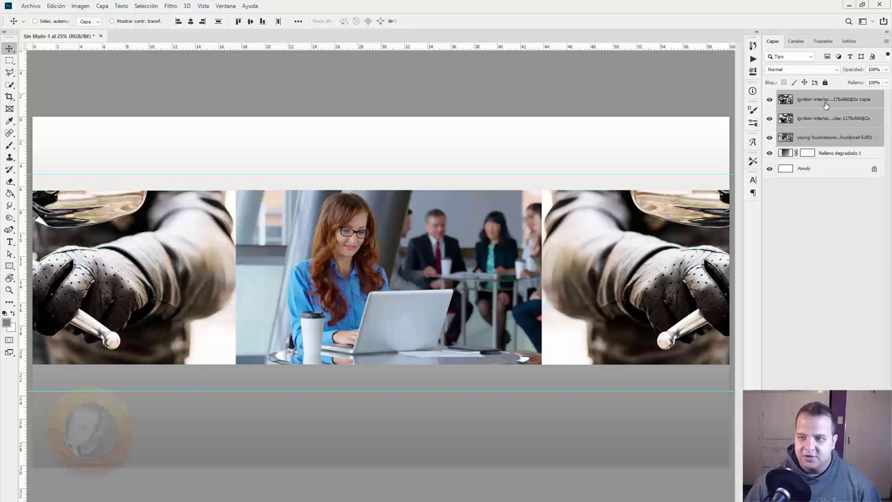
key("ctrl+g")
Enable Drop Shadow and an Inner Bevel with contour and depth 220 on Grupo 1.
right_click(806, 99)
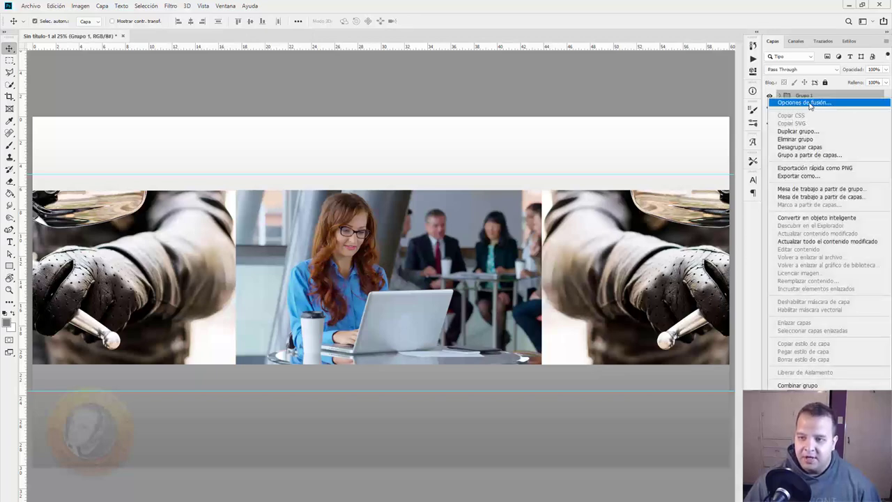
left_click(810, 105)
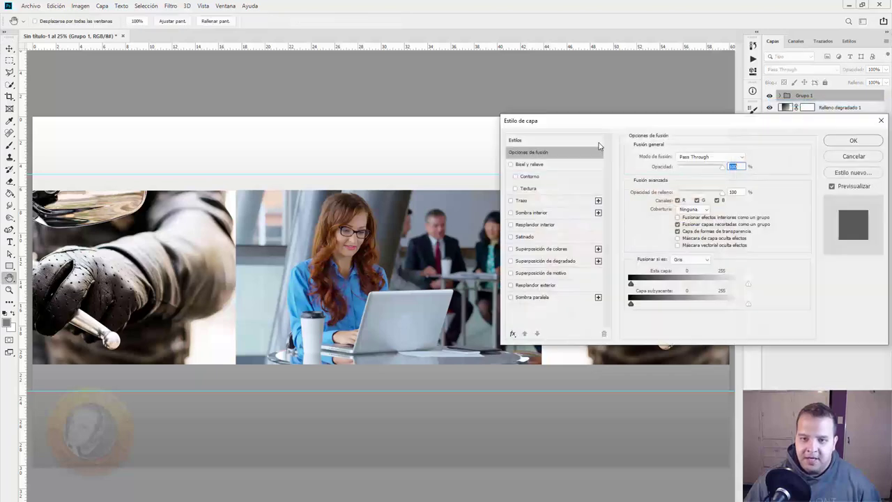
left_click(519, 297)
left_click(520, 166)
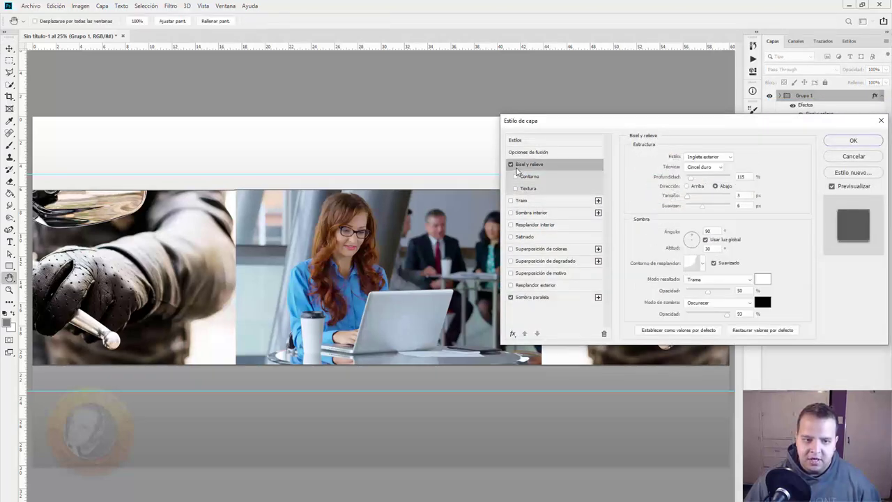
left_click(521, 177)
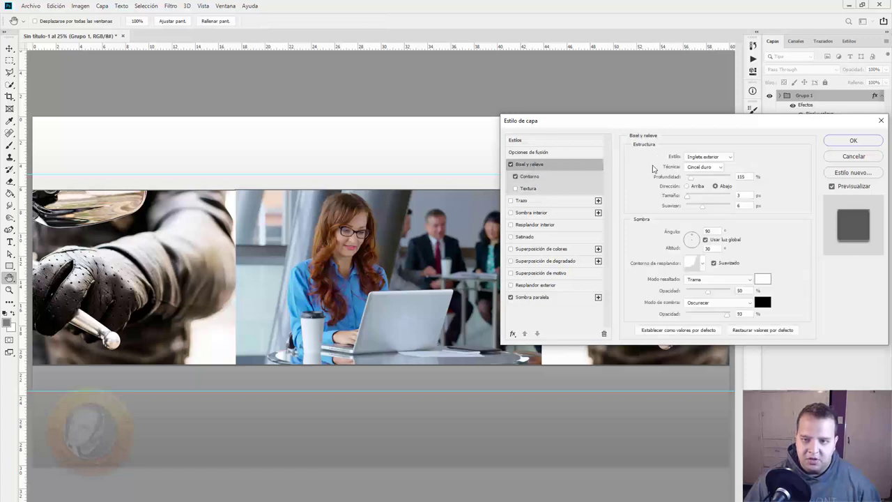
left_click(707, 157)
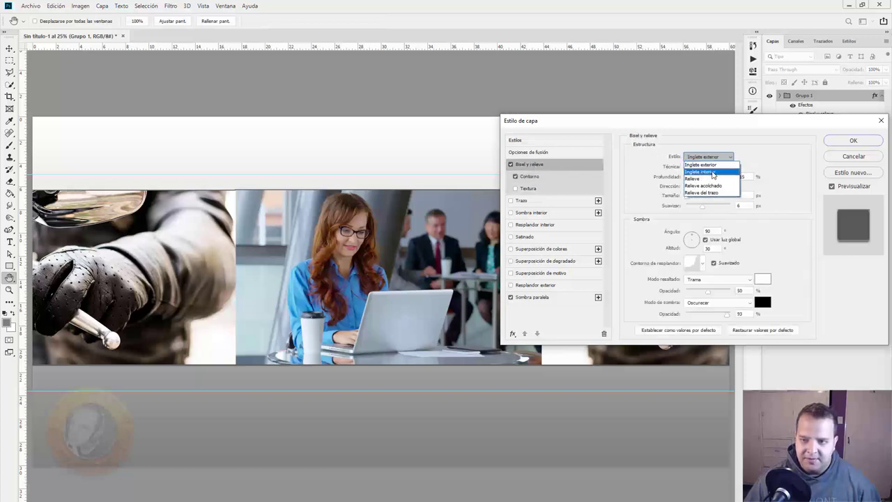
left_click(713, 172)
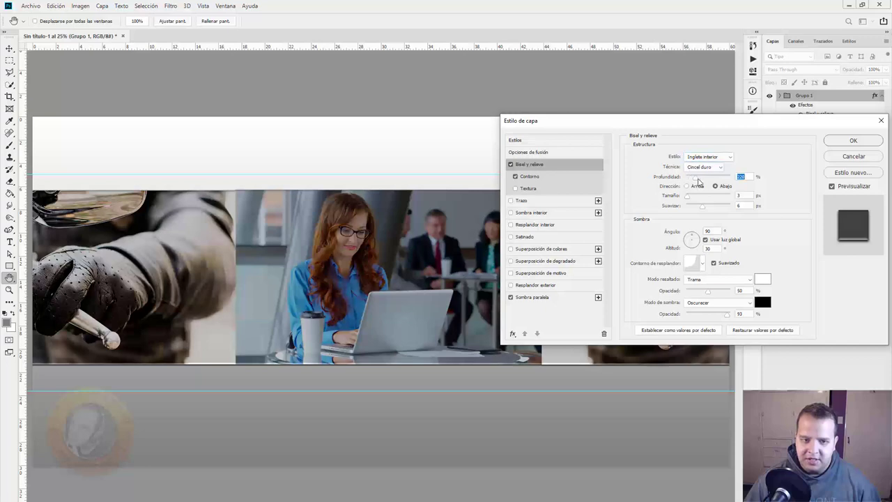
type("220")
key("Tab")
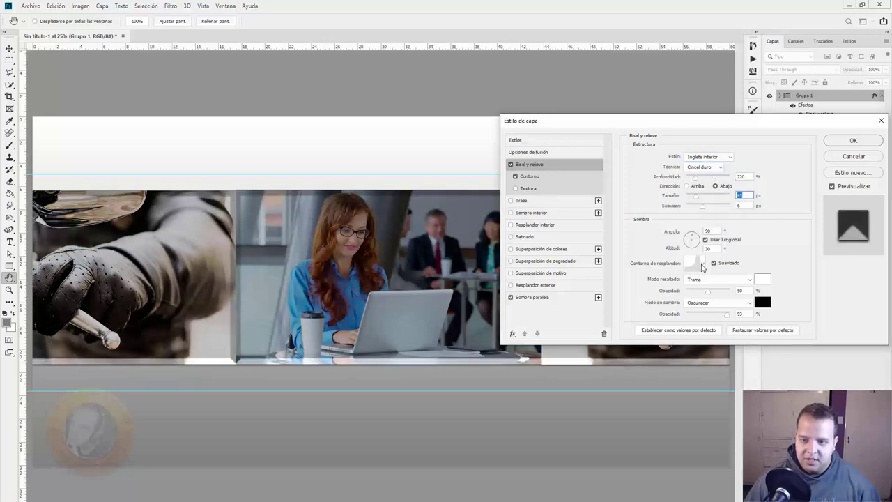
Pick a gloss contour and adjust the bevel's lighting angle and altitude.
left_click(702, 263)
left_click(653, 292)
left_click(665, 290)
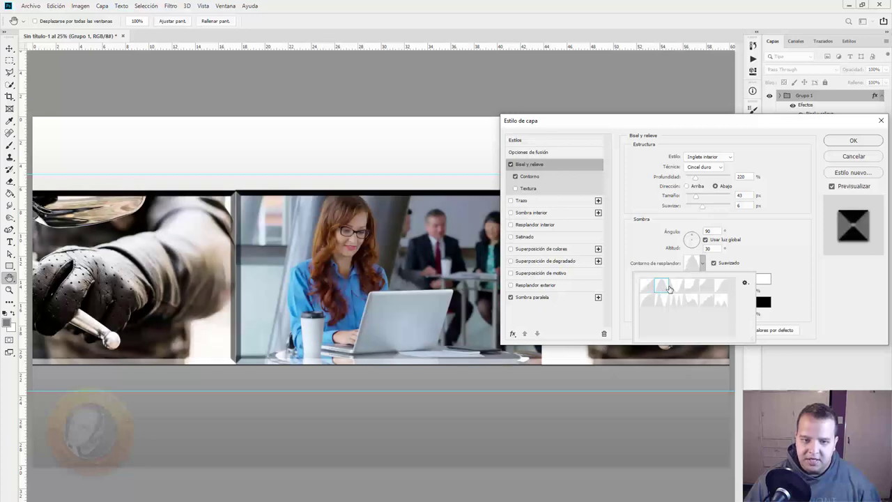
left_click(691, 288)
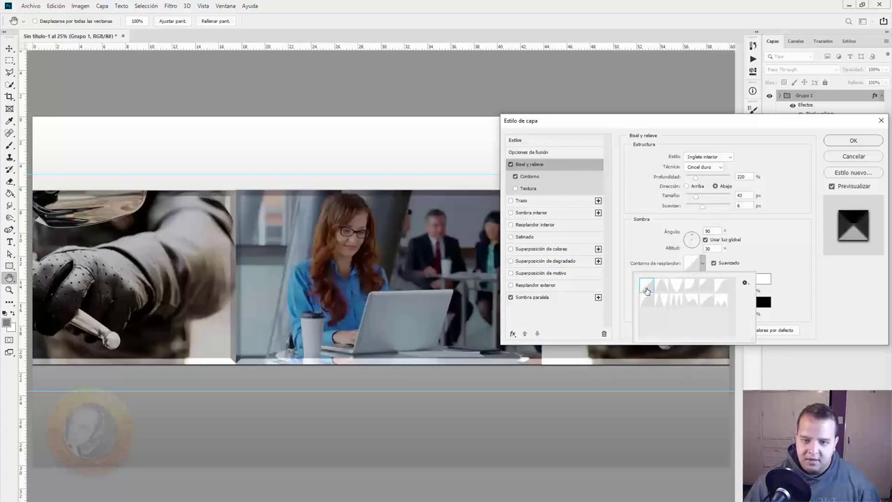
left_click(659, 301)
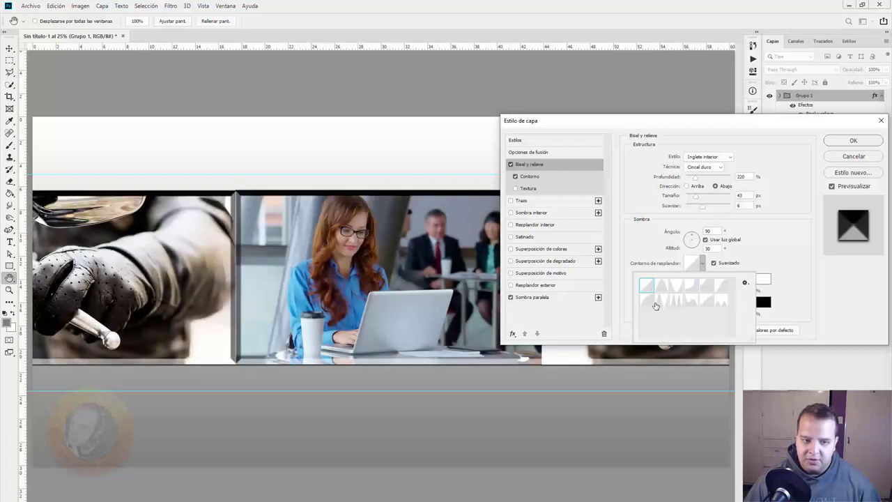
left_click(773, 230)
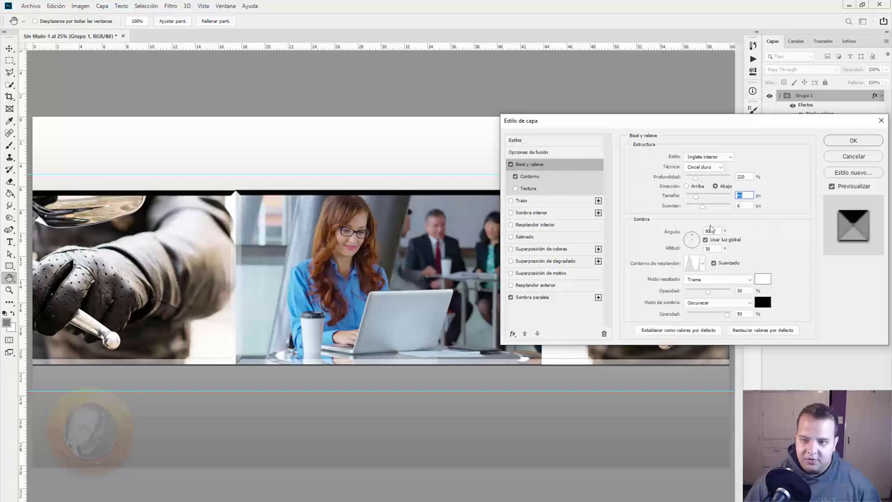
left_click_drag(695, 240, 697, 235)
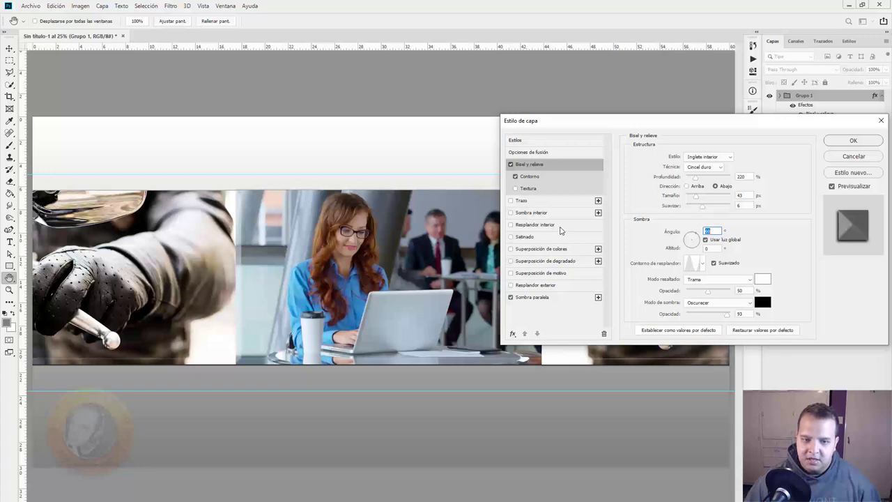
left_click(515, 176)
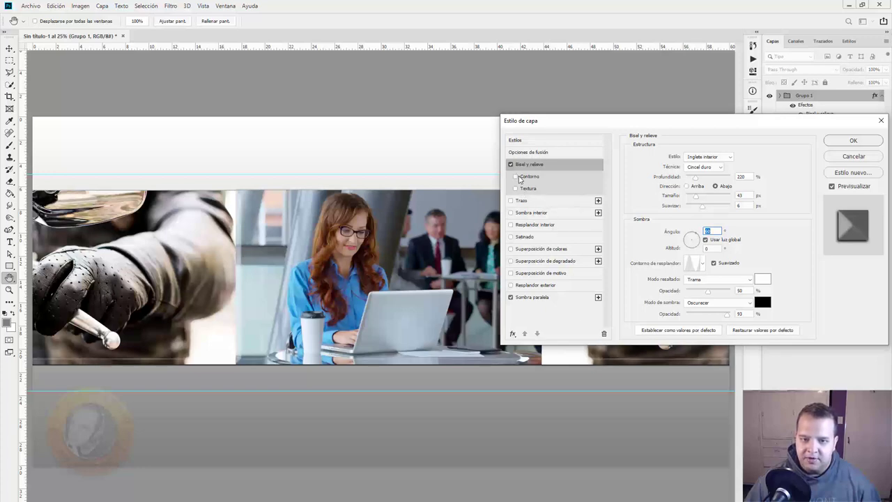
left_click(516, 176)
Set the drop shadow to distance 132, size 57, opacity 34%, and apply.
left_click(532, 298)
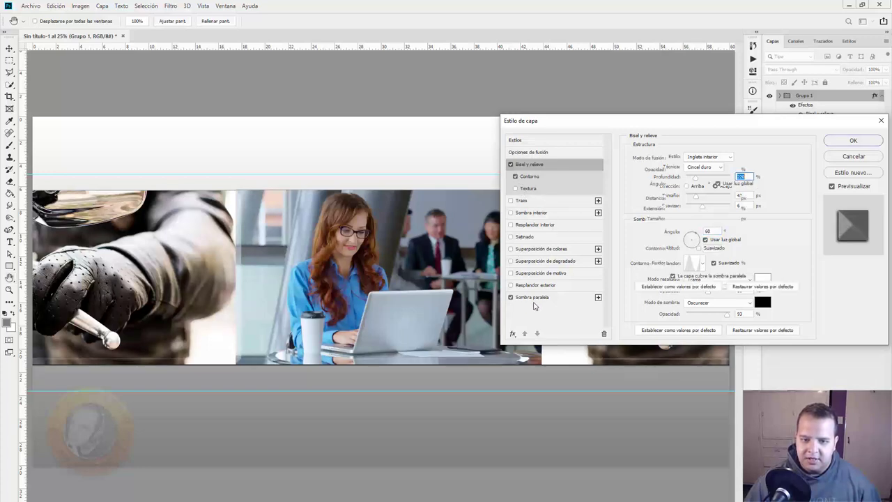
left_click_drag(441, 362, 445, 377)
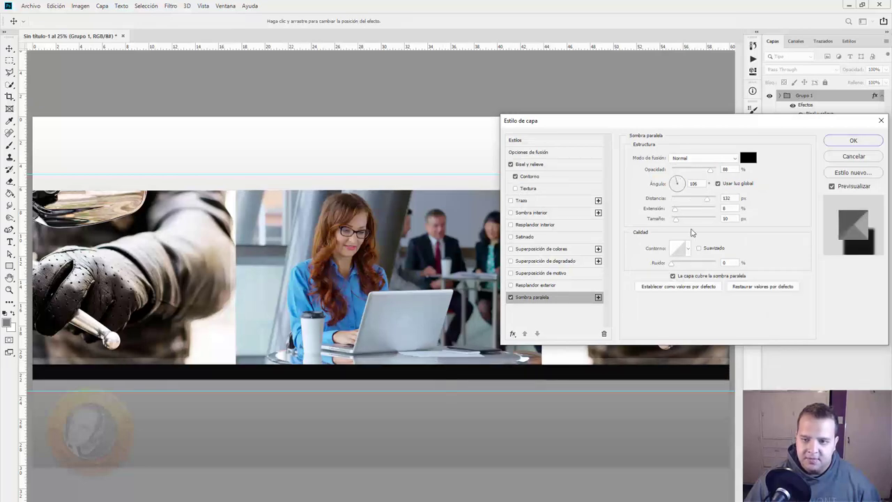
left_click_drag(677, 220, 685, 220)
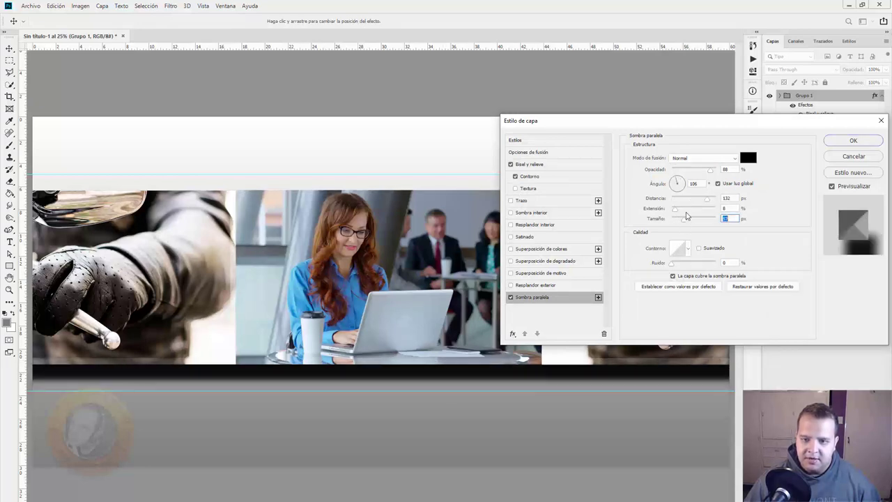
left_click(691, 170)
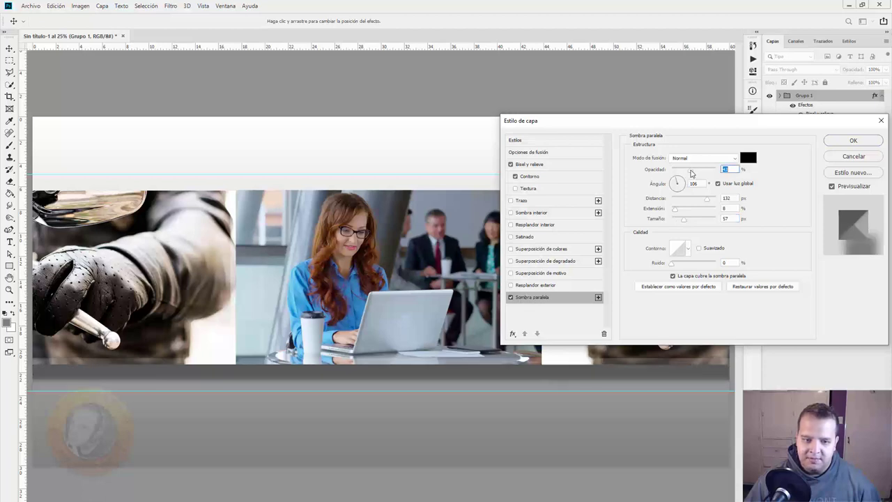
left_click_drag(687, 168, 684, 169)
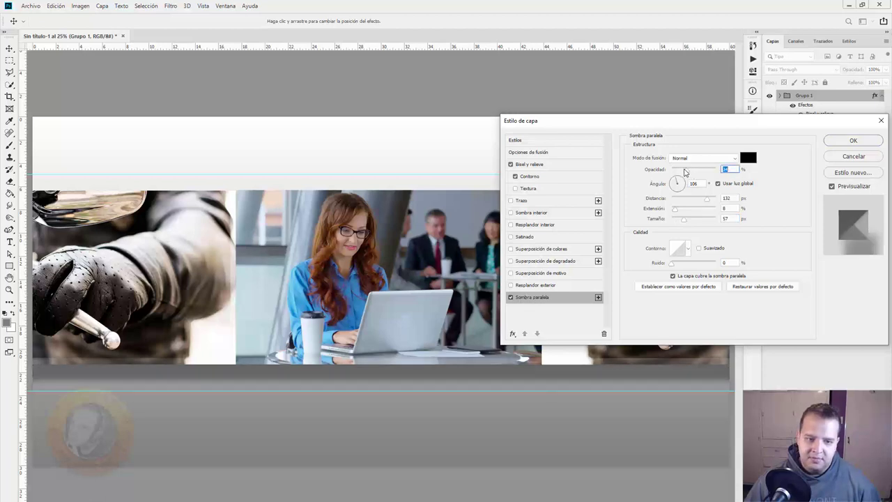
left_click(840, 141)
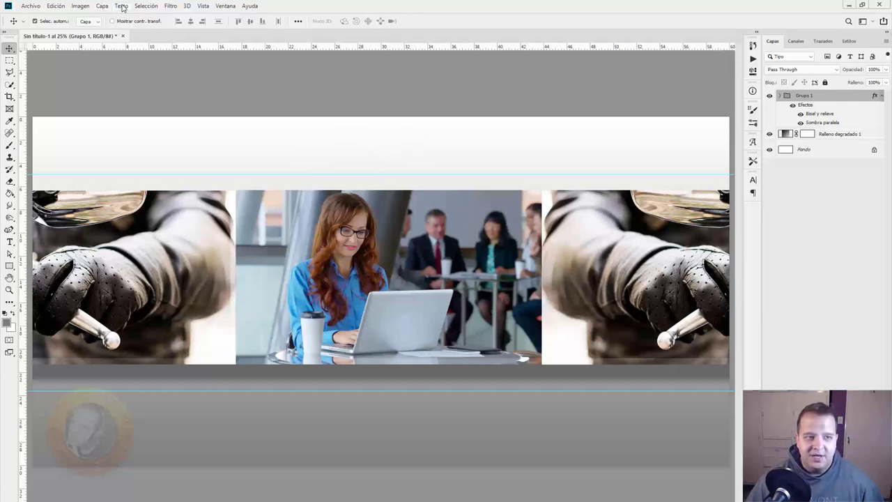
Select all layers and flatten them into a single Fondo layer.
left_click(170, 7)
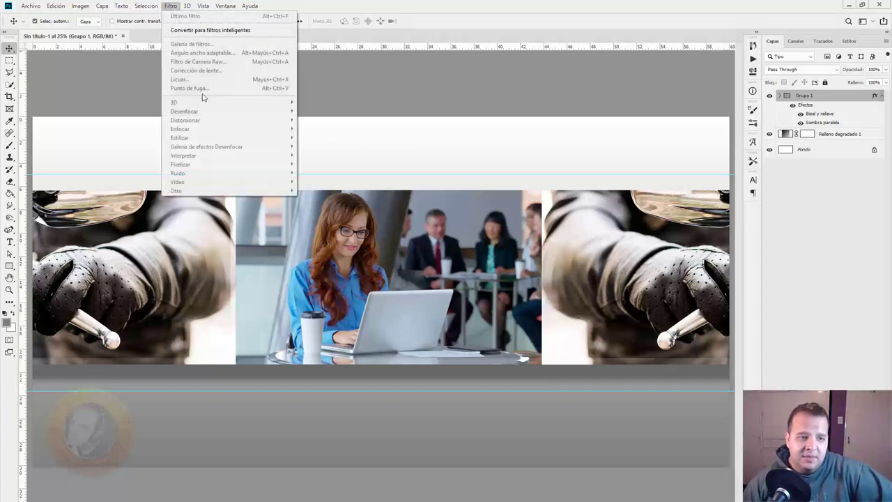
left_click(808, 96)
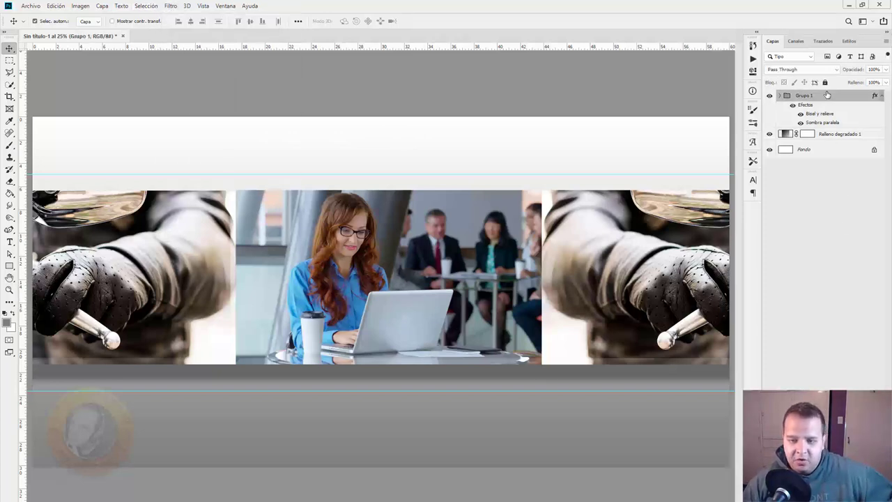
left_click(831, 152, "shift")
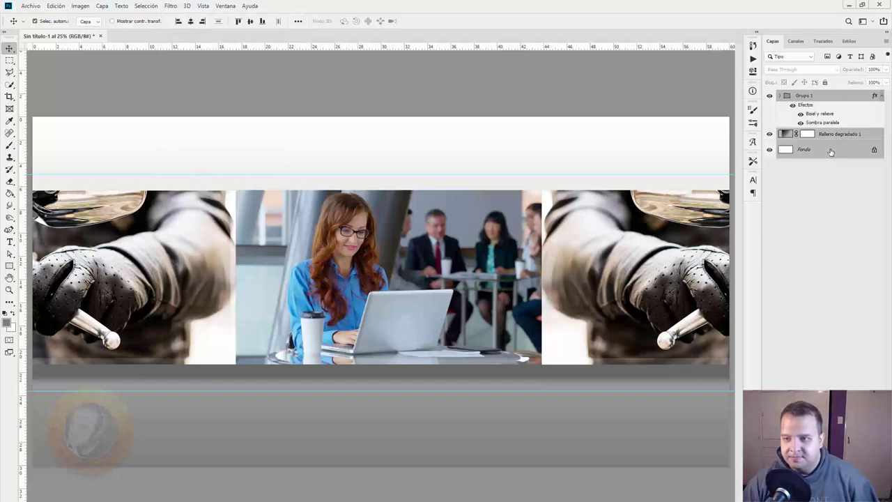
right_click(831, 152)
left_click(826, 227)
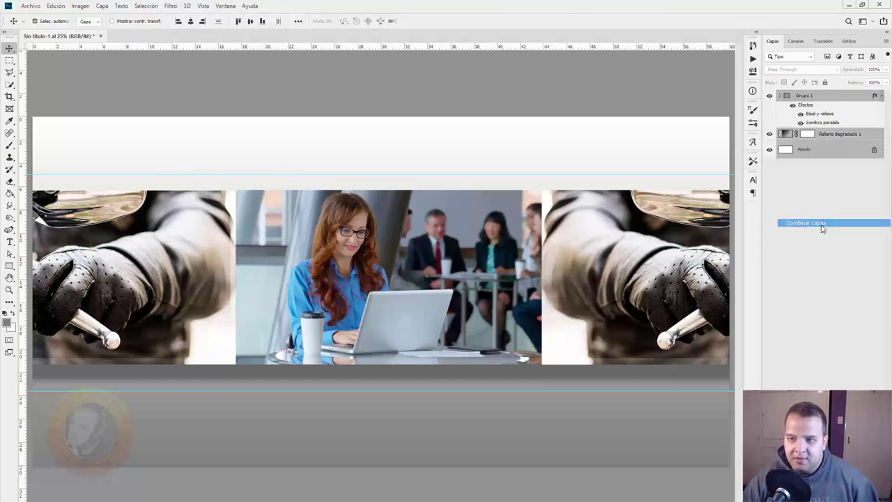
Warp the flattened image with the Polar Coordinates filter, Rectangular to Polar.
left_click(170, 7)
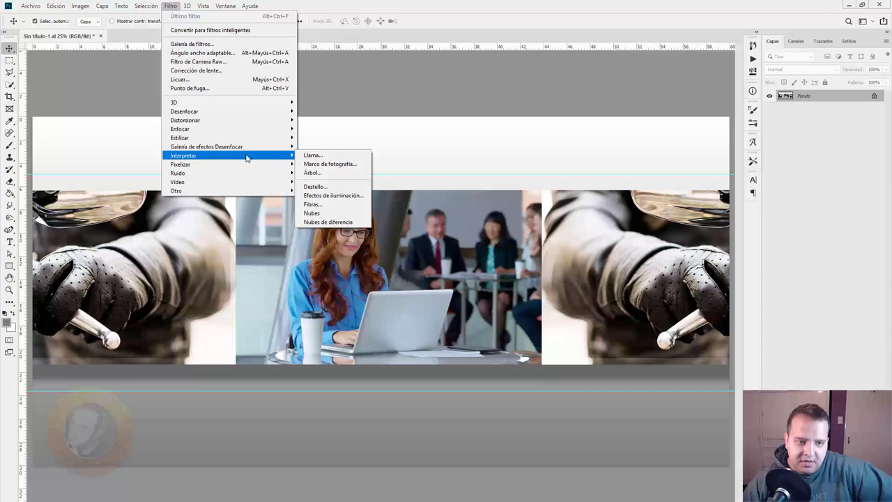
mouse_move(180, 129)
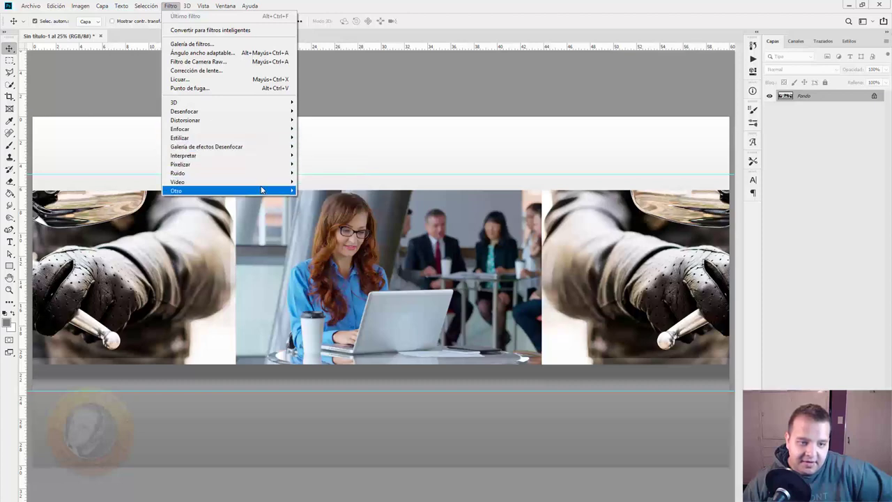
mouse_move(230, 120)
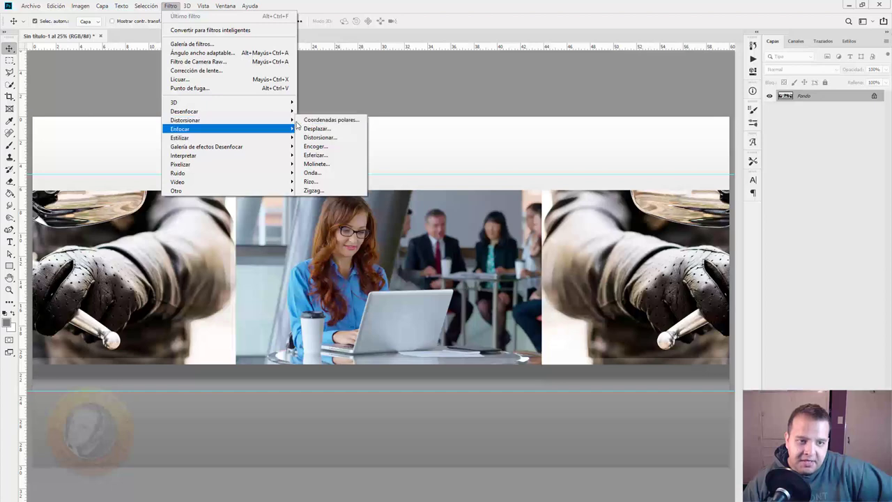
left_click(321, 121)
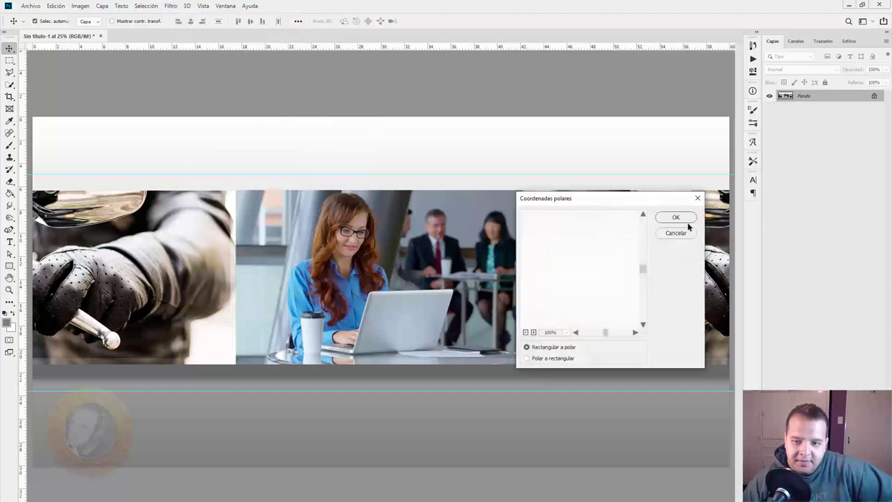
left_click(676, 218)
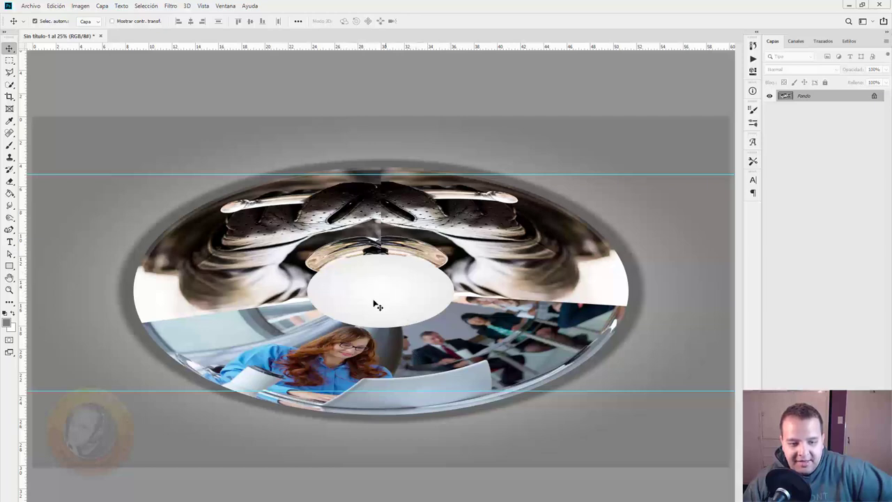
left_click(32, 6)
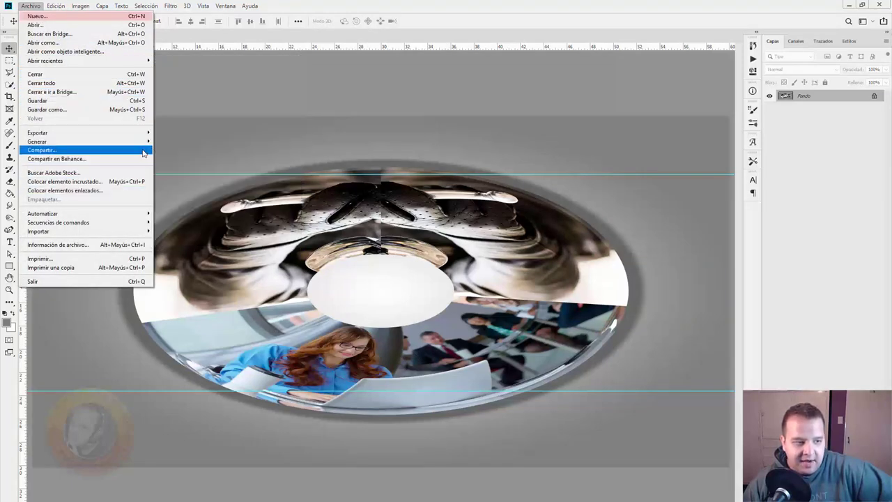
Place USA.png and stretch it to cover the collage's white centre oval.
left_click(124, 182)
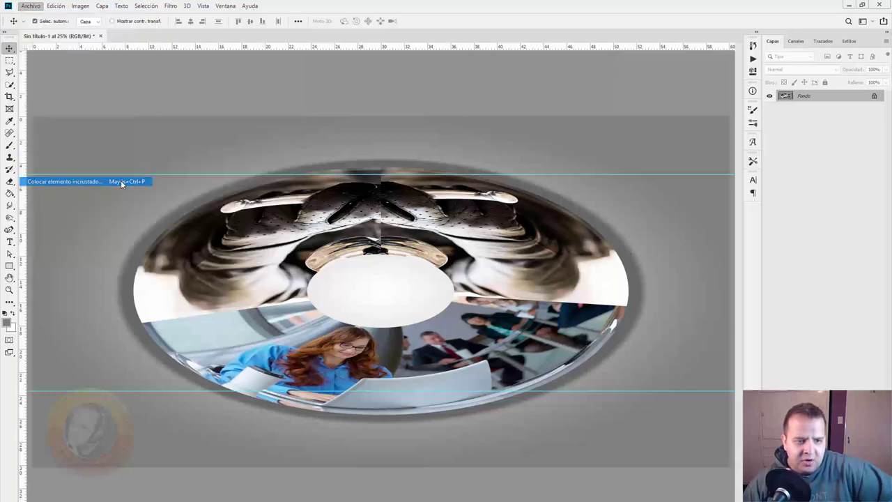
double_click(515, 242)
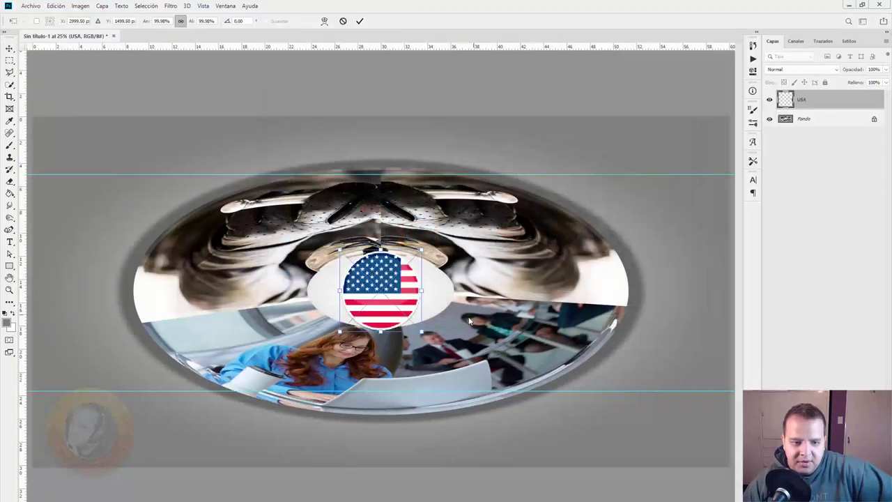
left_click_drag(421, 328, 435, 342)
mouse_move(393, 299)
left_mouse_down()
mouse_move(458, 291)
mouse_move(384, 282)
left_mouse_up()
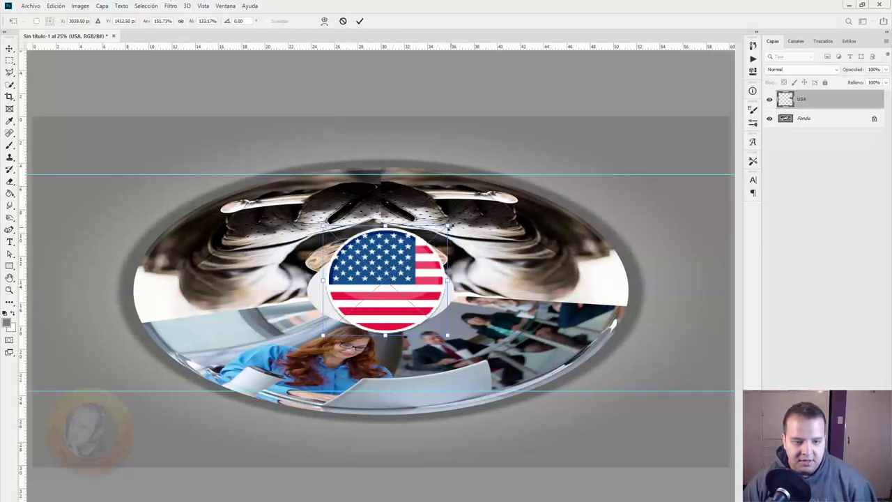
left_click_drag(448, 227, 421, 250)
left_click_drag(422, 294, 441, 293)
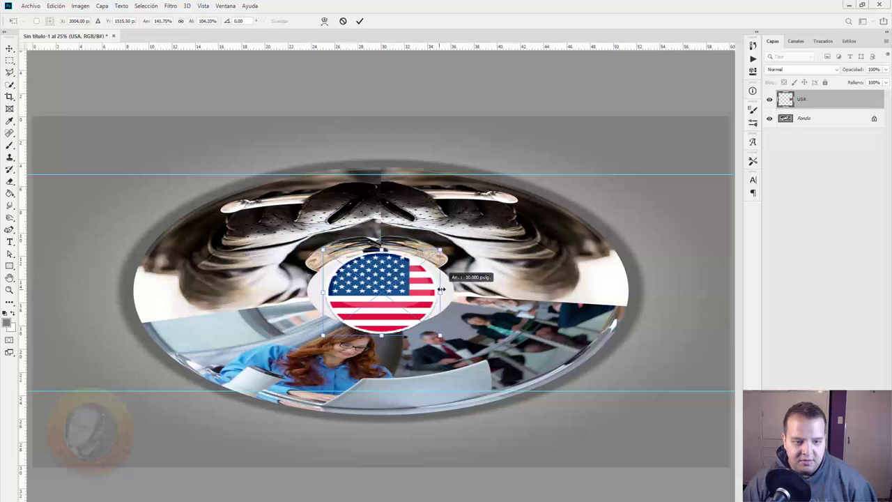
left_click_drag(322, 292, 310, 293)
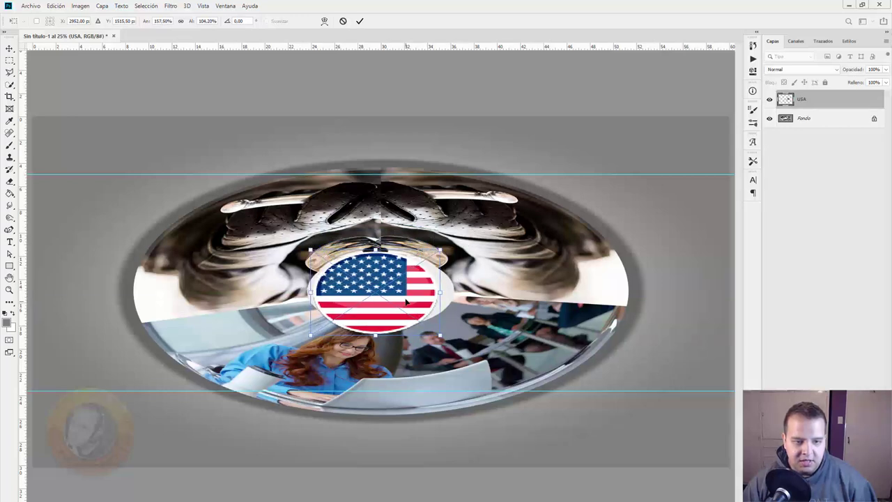
left_click_drag(404, 293, 448, 285)
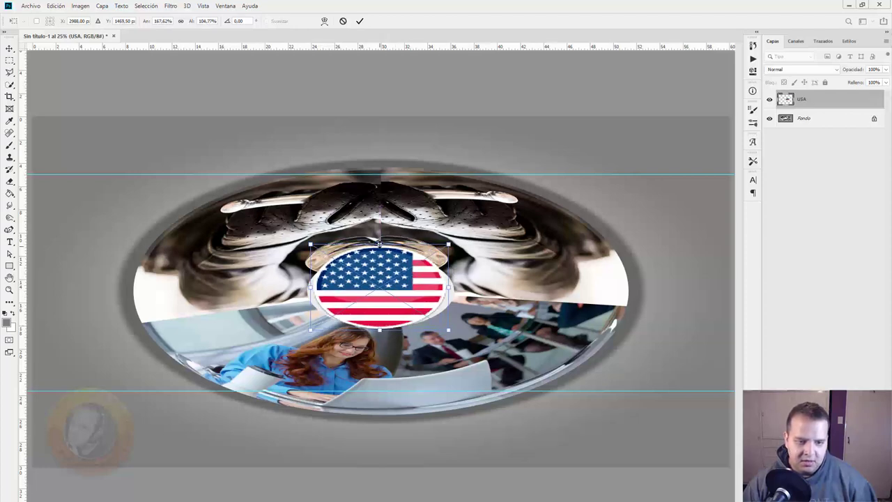
left_click_drag(380, 242, 379, 244)
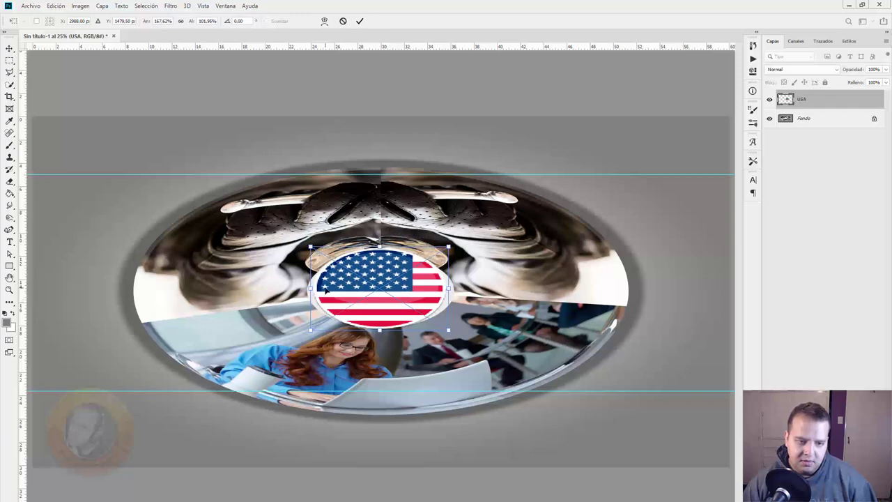
left_click_drag(312, 288, 307, 288)
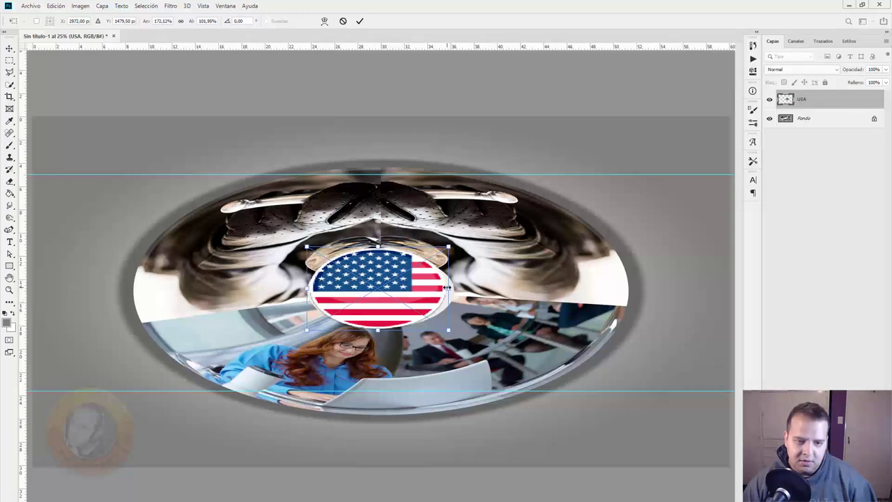
left_click_drag(447, 287, 454, 287)
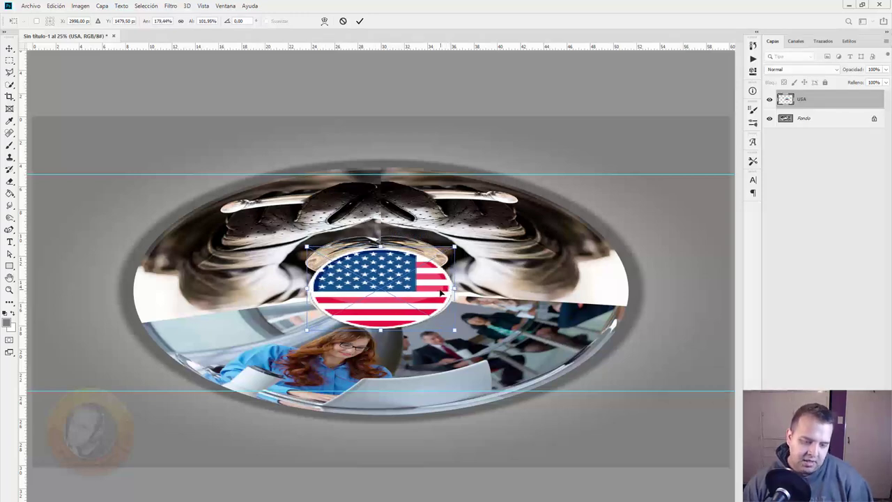
key("Return")
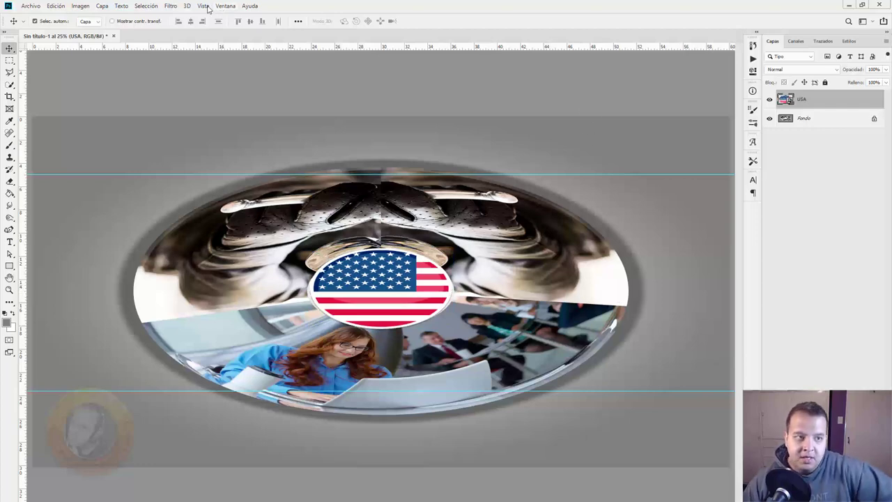
left_click(170, 7)
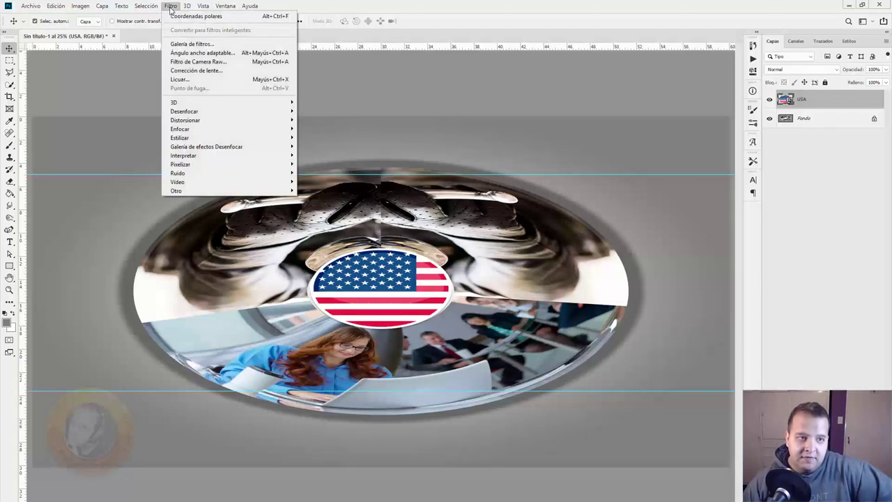
double_click(176, 7)
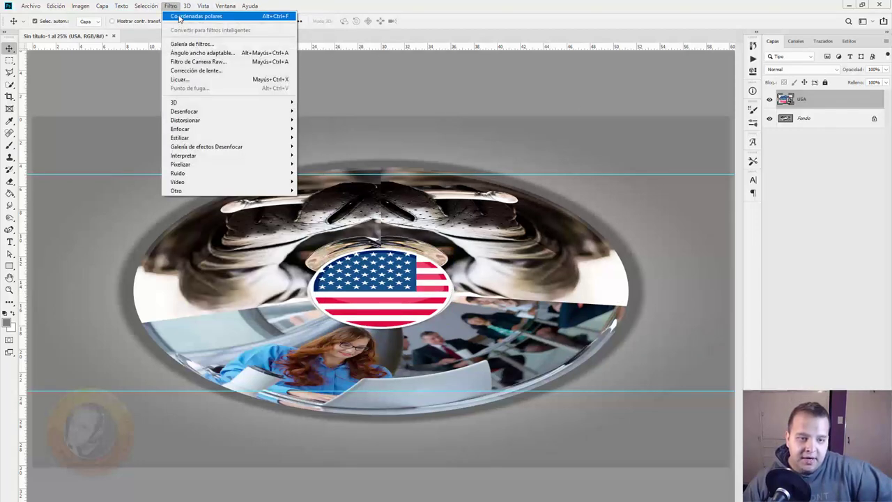
left_click(179, 17)
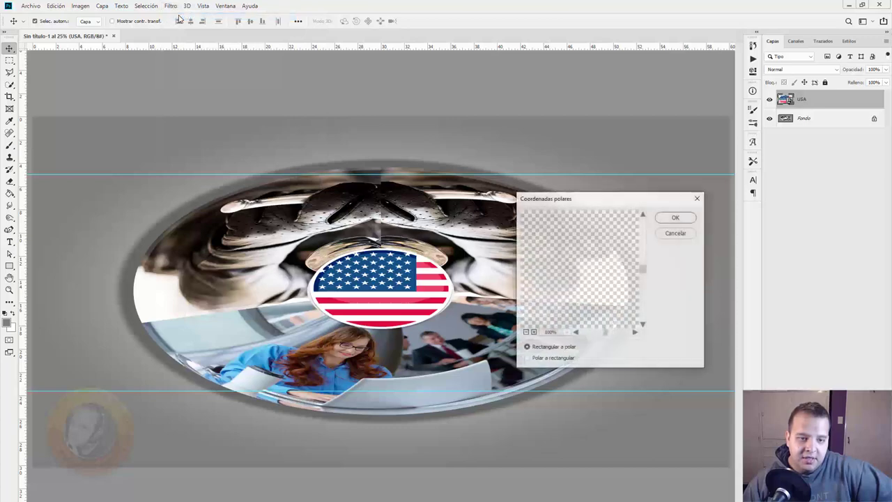
left_click(677, 218)
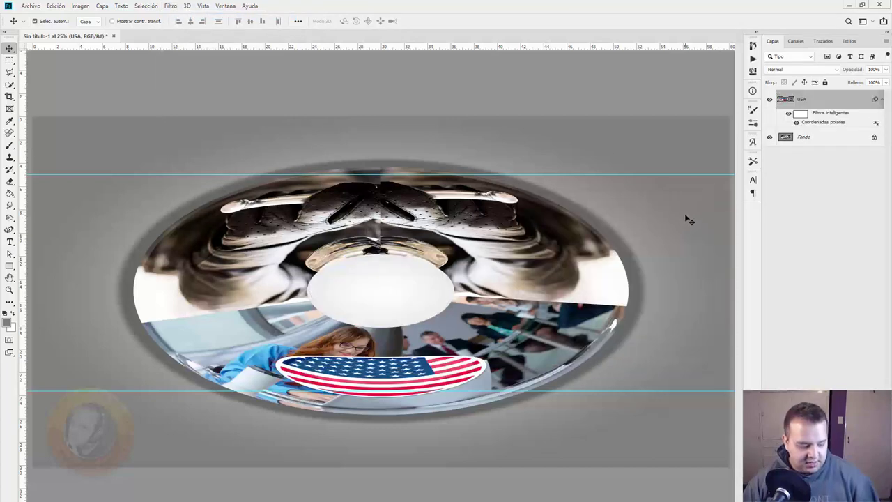
key("ctrl+z")
left_click(171, 7)
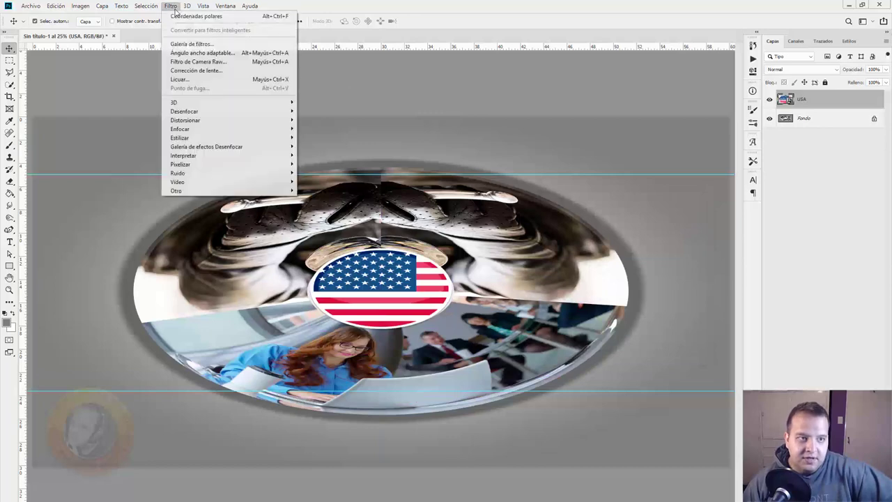
left_click(179, 16)
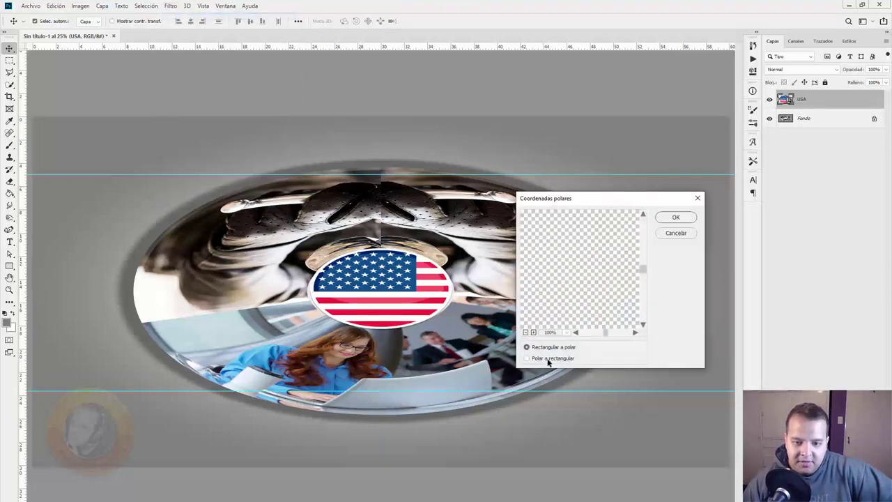
left_click(683, 218)
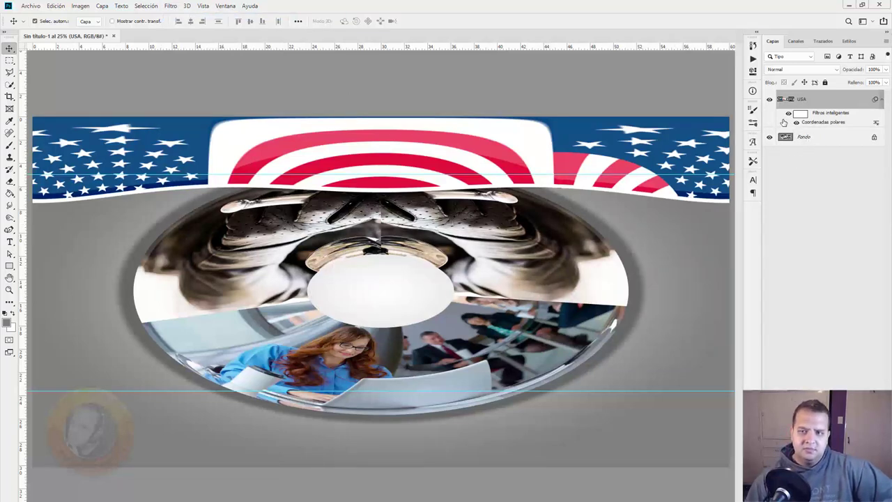
Undo the polar filter on the flag, then merge the flag into the Fondo layer.
key("ctrl+z")
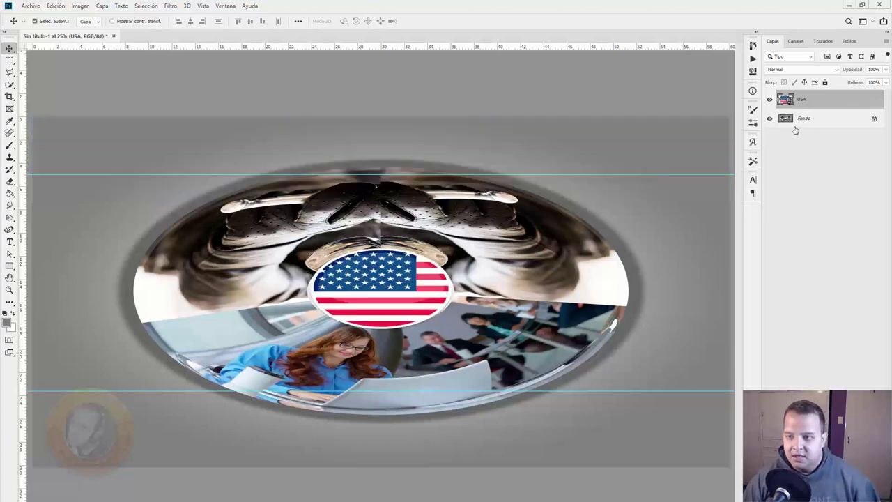
left_click(805, 120)
right_click(807, 120)
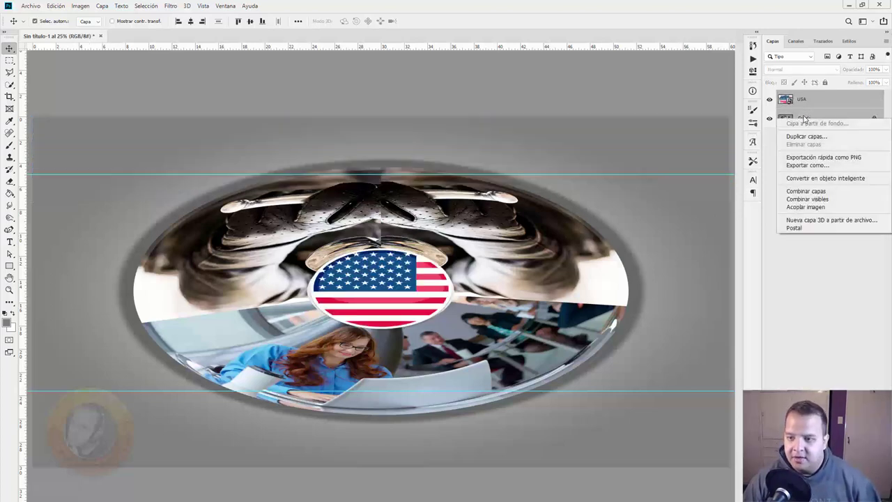
left_click(827, 192)
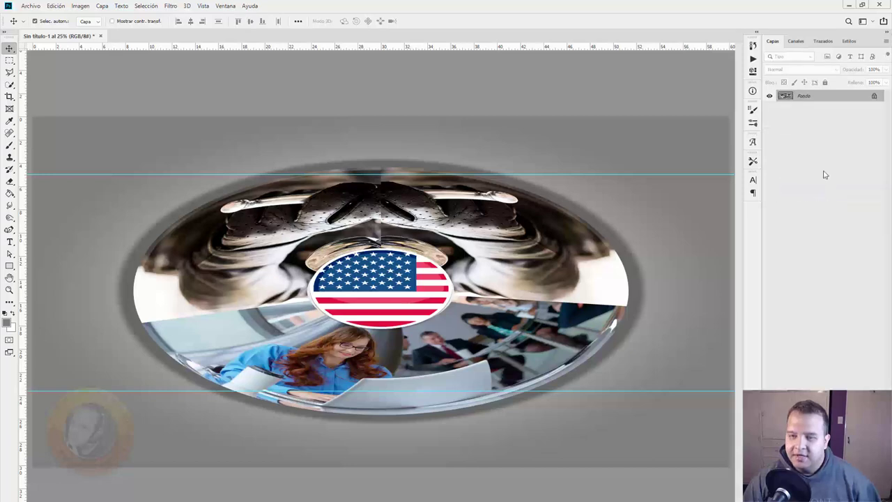
Unwrap the merged collage with Polar to Rectangular coordinates into a flat panorama.
left_click(171, 5)
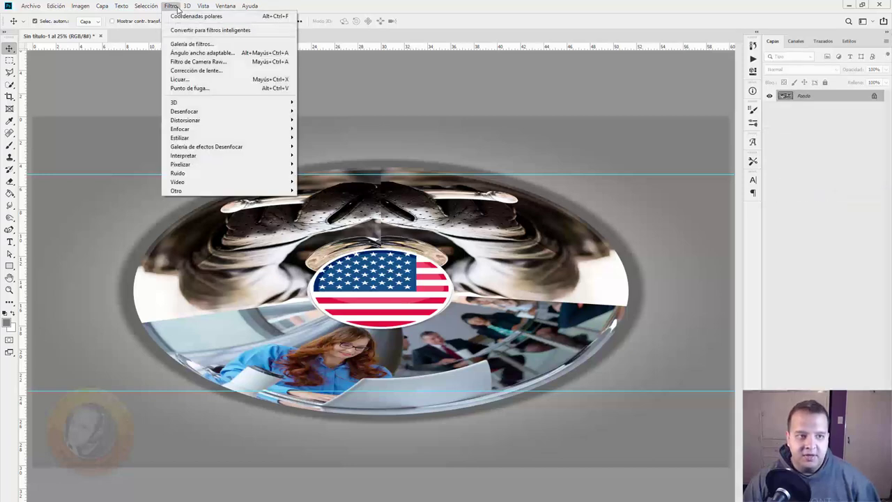
left_click(171, 6)
key("Escape")
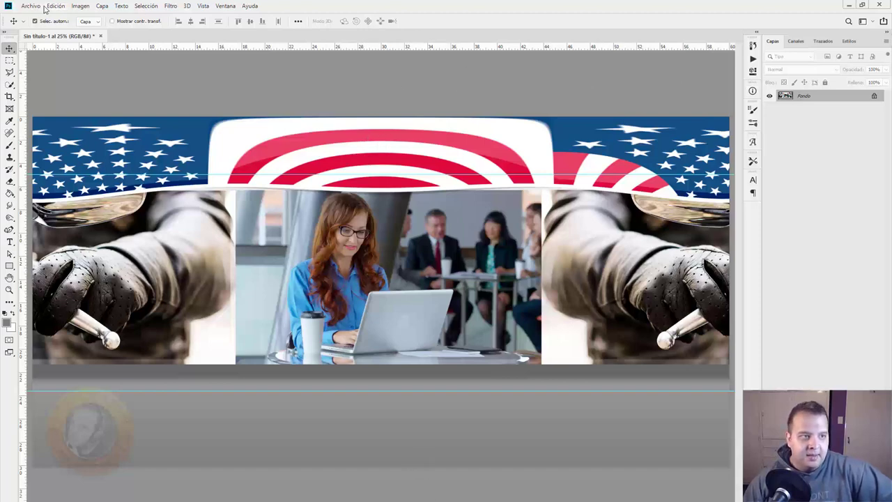
left_click(31, 5)
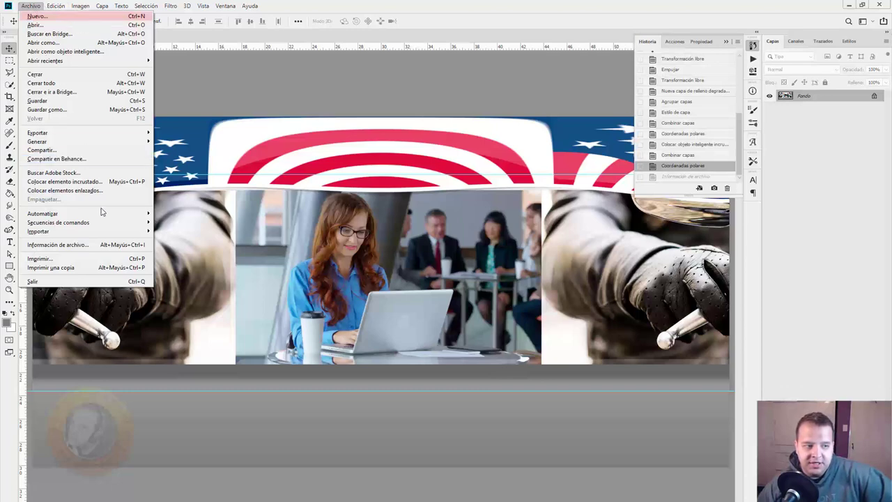
Import the '360 facebook.xmp' template from Descargas, appending its properties to the original metadata.
left_click(79, 249)
left_click(446, 414)
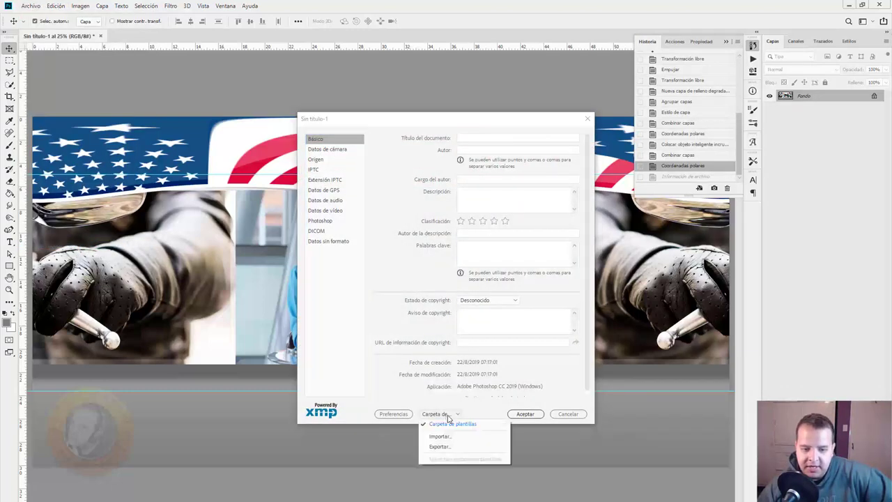
left_click(451, 436)
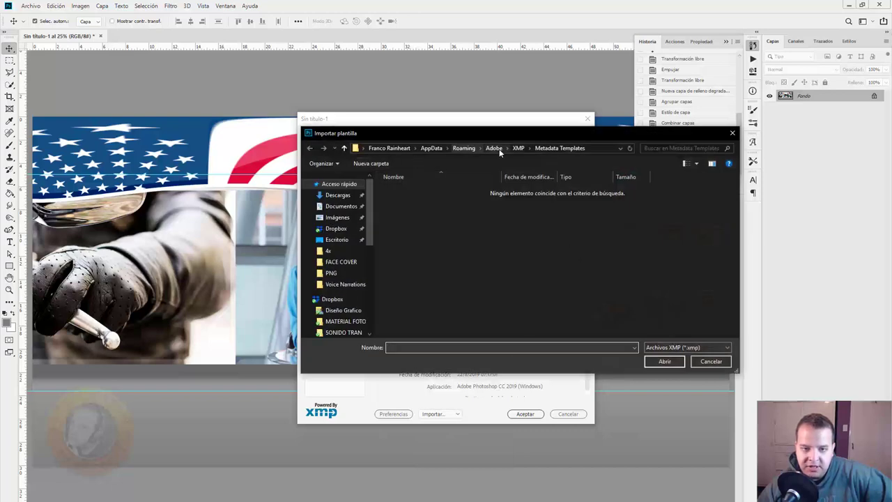
left_click(338, 196)
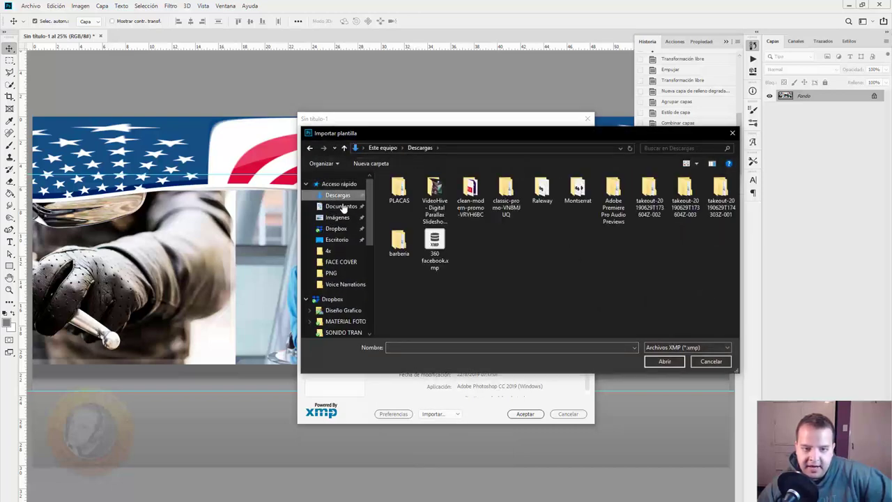
double_click(439, 248)
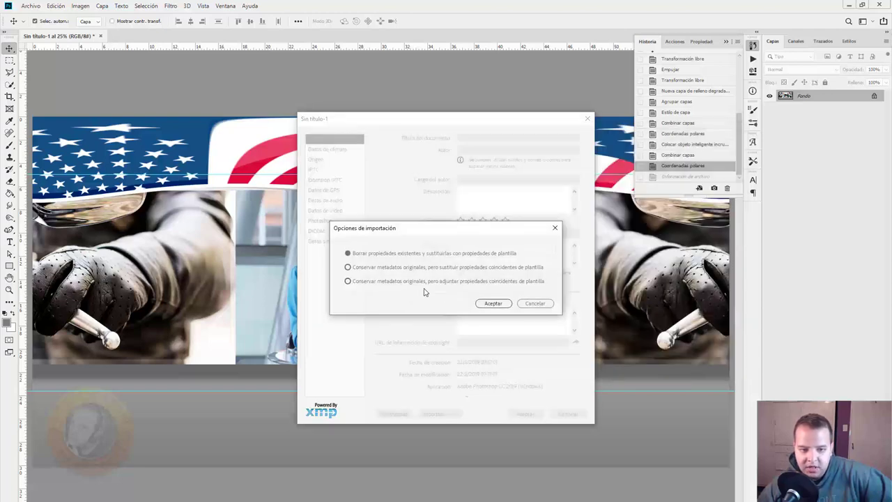
left_click(360, 282)
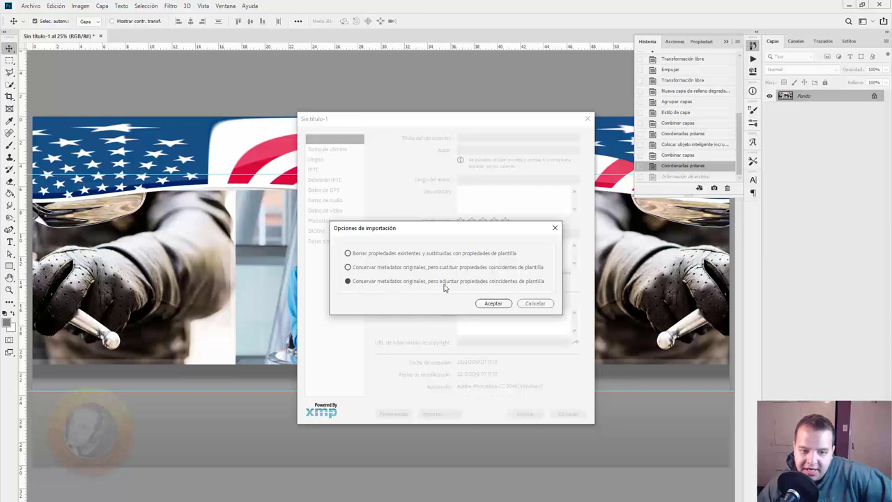
left_click(494, 304)
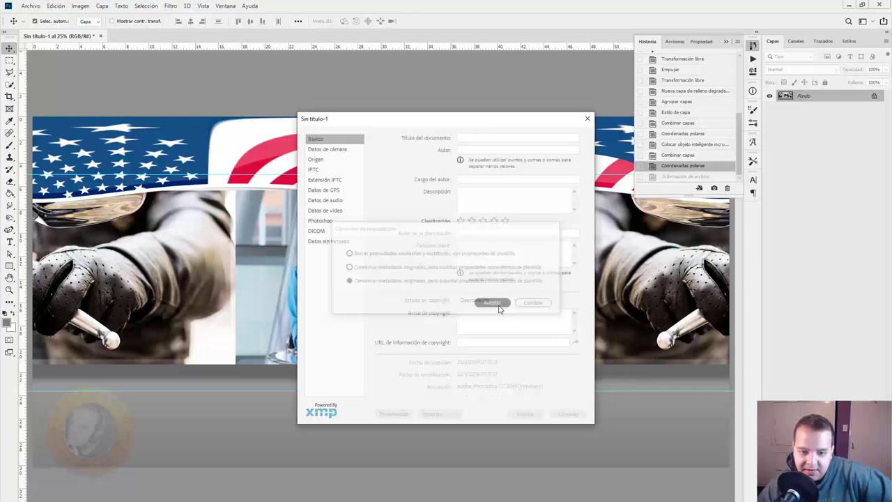
left_click(527, 413)
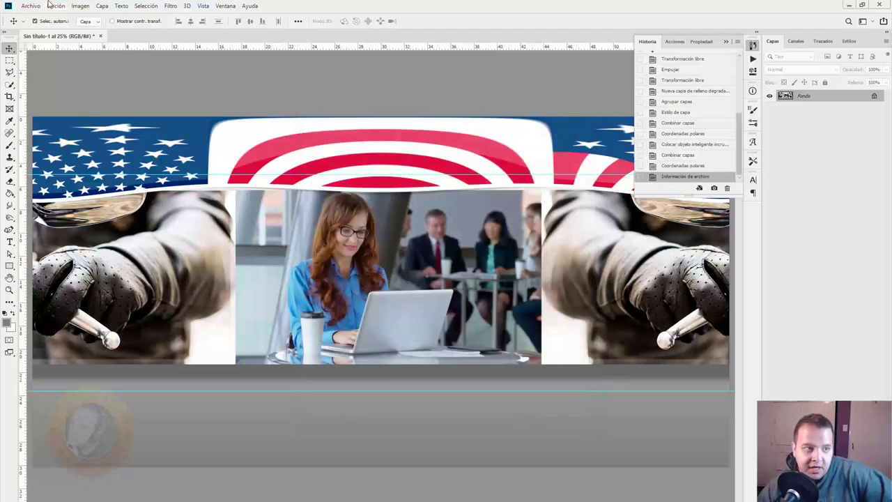
Export the panorama as a PNG named 360 into the Descargas folder.
left_click(32, 8)
mouse_move(37, 132)
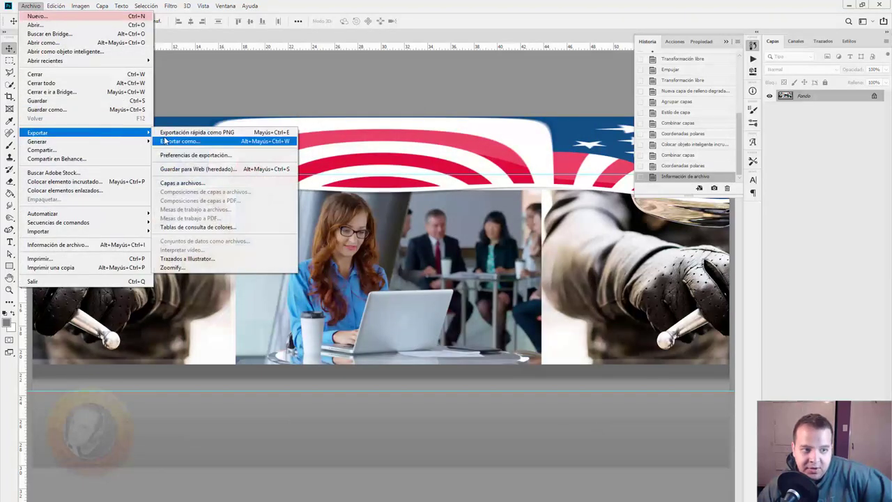
left_click(170, 133)
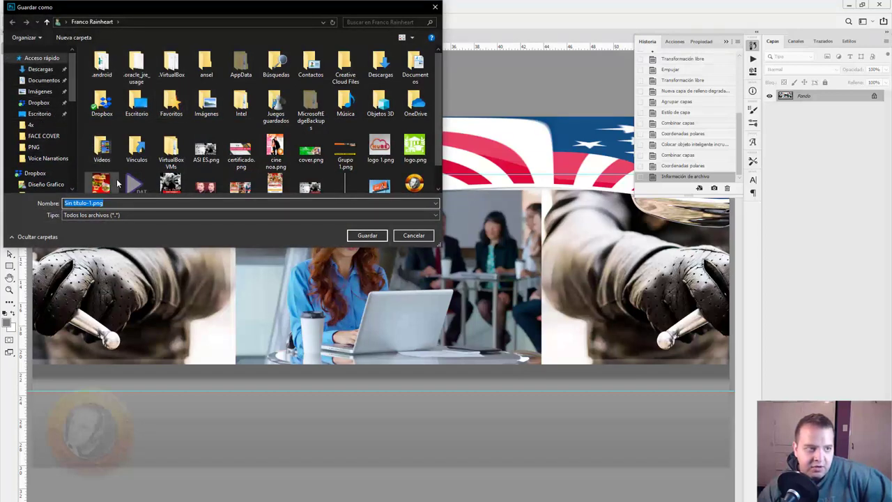
left_click(40, 69)
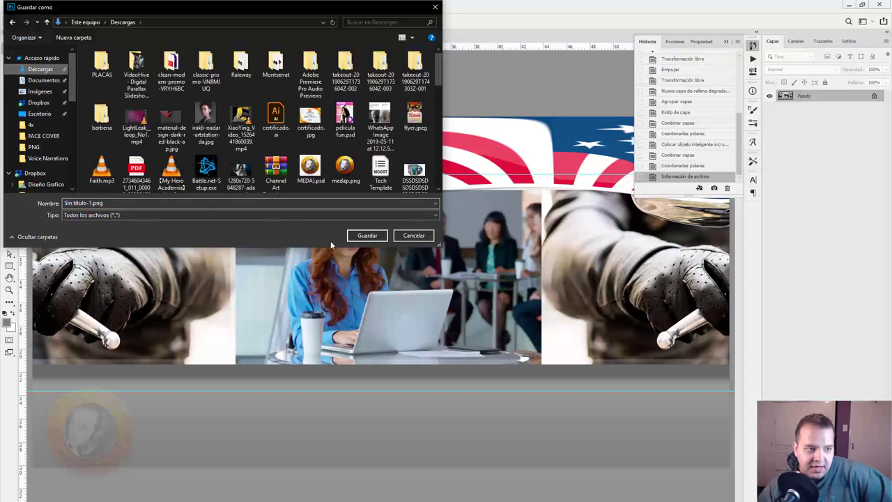
left_click(284, 203)
type("3")
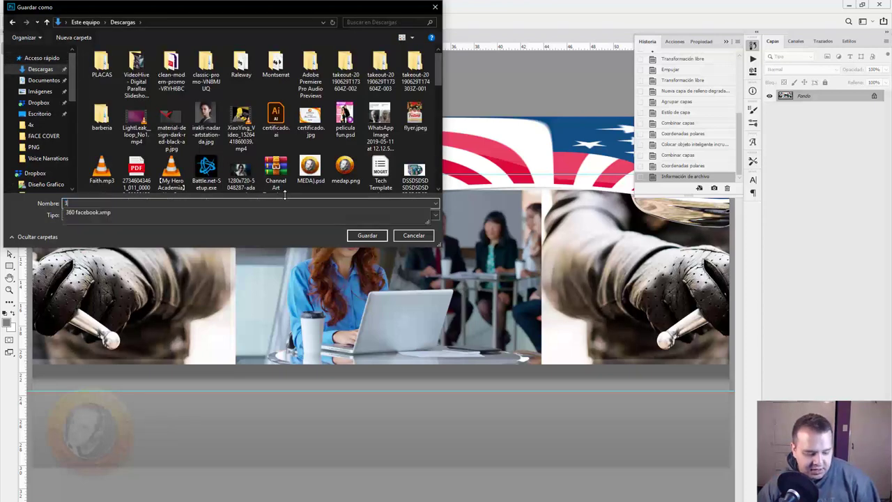
type("60")
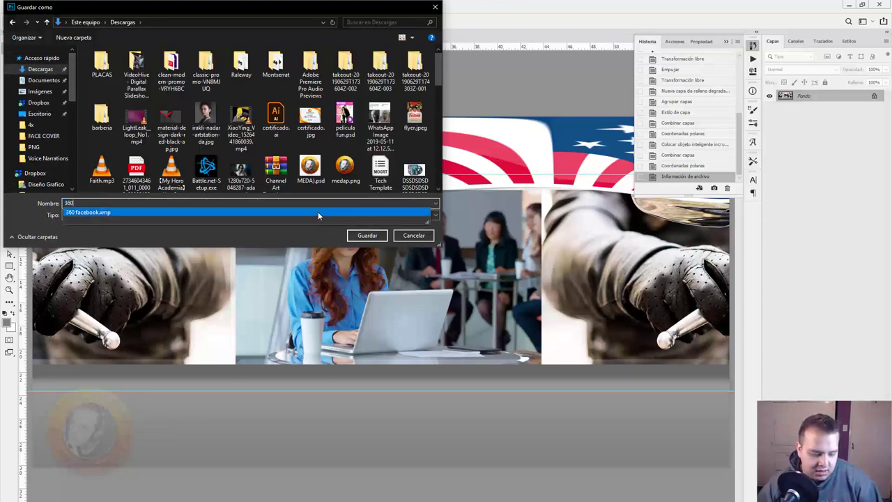
left_click(321, 213)
left_click(366, 235)
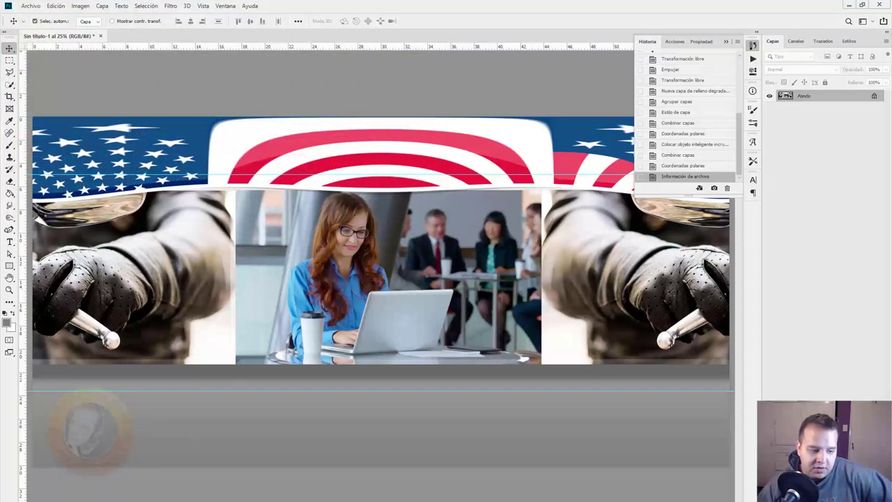
Switch to File Explorer and browse Quick access to find the exported file.
key("alt+Tab")
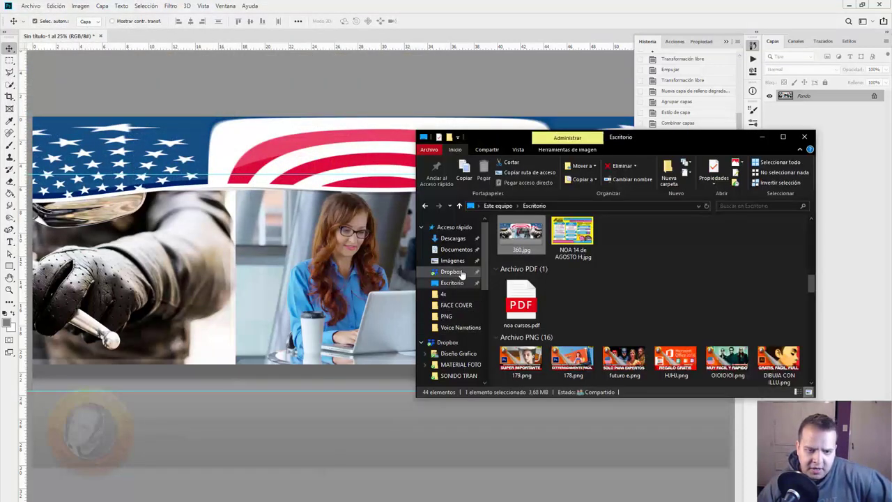
left_click(457, 237)
left_click(467, 228)
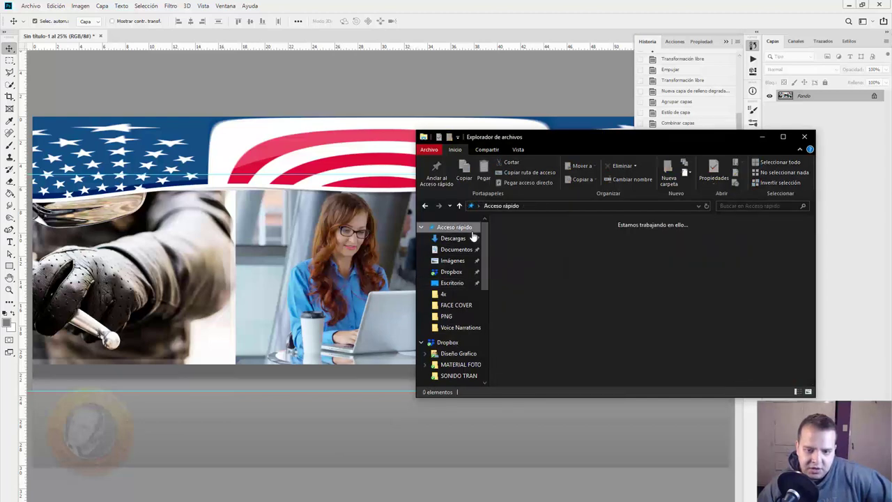
scroll(539, 335, "down", 2)
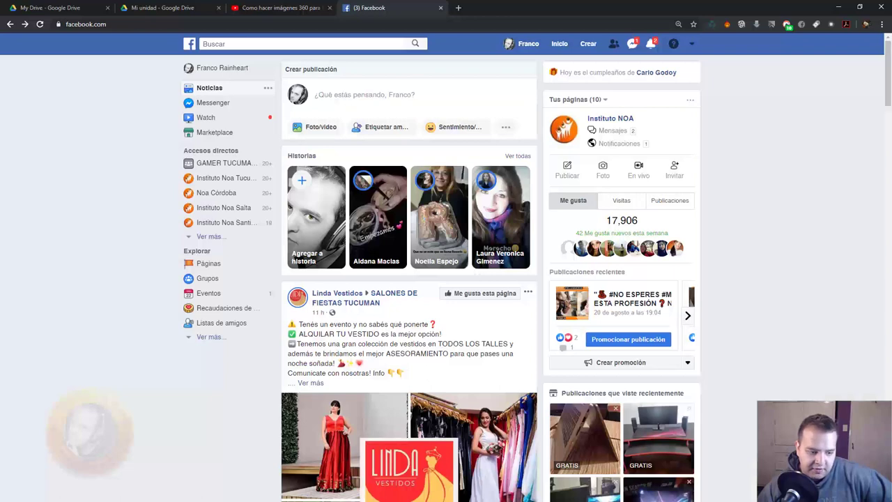
Post 360000.png to Facebook with the caption FGDFGFD.
key("alt+Tab")
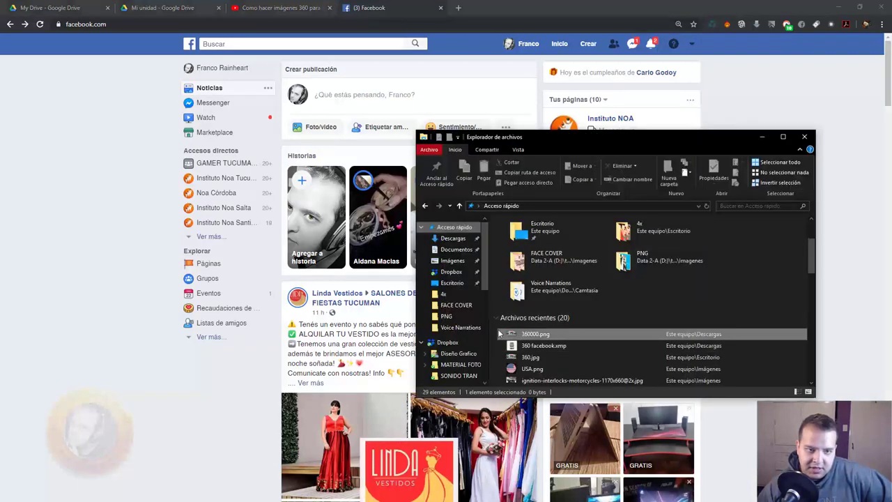
left_click_drag(499, 334, 356, 120)
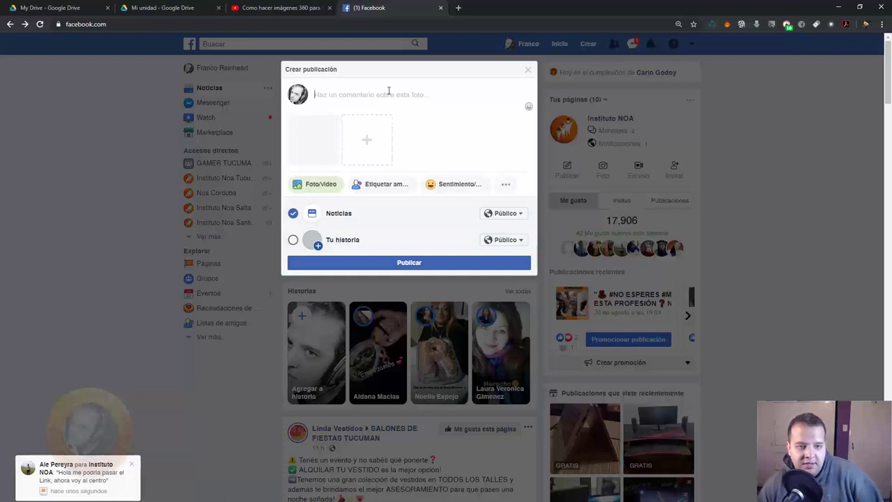
type("FGDFGFD")
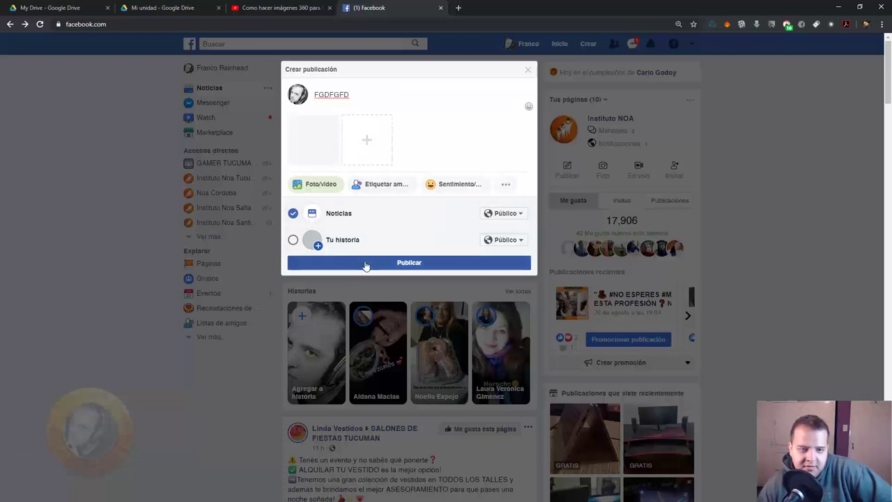
left_click(366, 264)
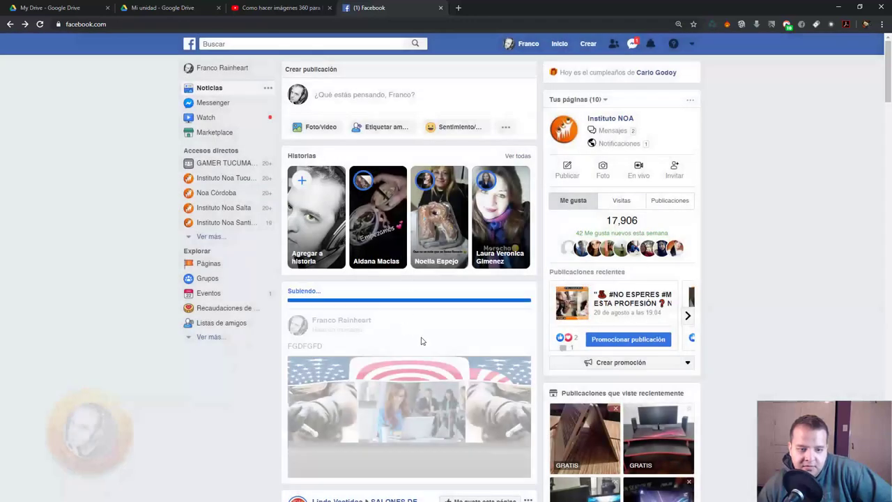
Scroll to the new post and pan the 360 photo toward the flag and around the people.
scroll(420, 341, "down", 1)
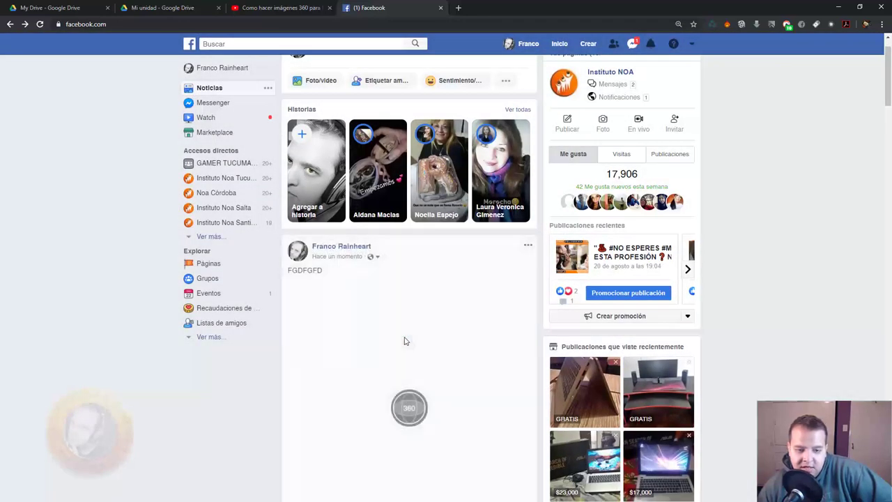
scroll(427, 342, "down", 2)
left_click_drag(418, 331, 560, 309)
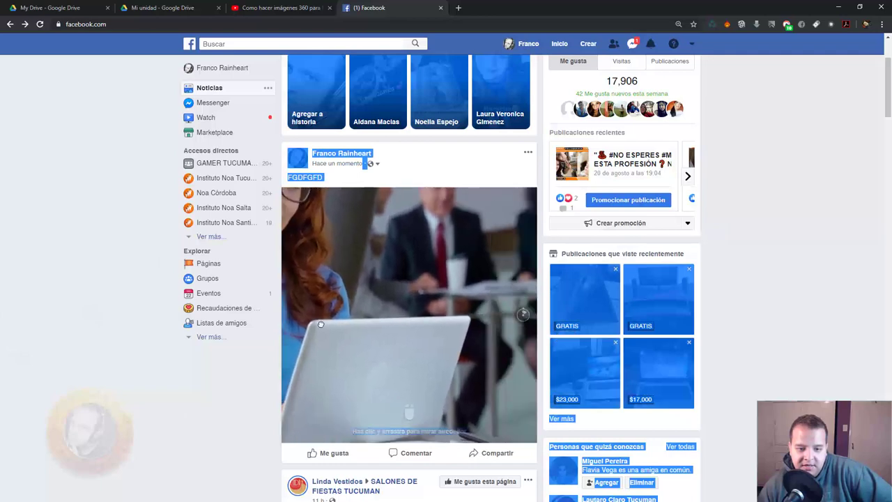
mouse_move(558, 338)
left_mouse_down()
mouse_move(421, 306)
mouse_move(424, 373)
mouse_move(411, 344)
mouse_move(460, 402)
mouse_move(456, 326)
mouse_move(342, 271)
mouse_move(360, 22)
left_mouse_up()
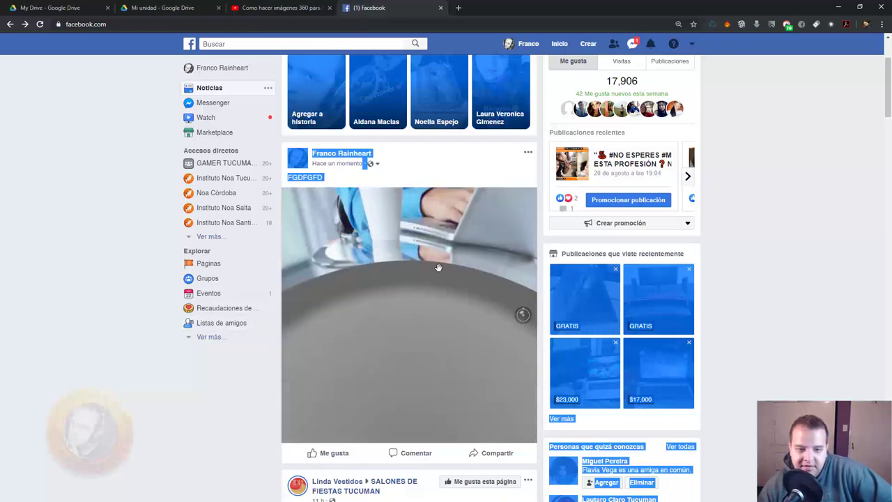
mouse_move(438, 267)
left_mouse_down()
mouse_move(374, 326)
mouse_move(292, 329)
left_mouse_up()
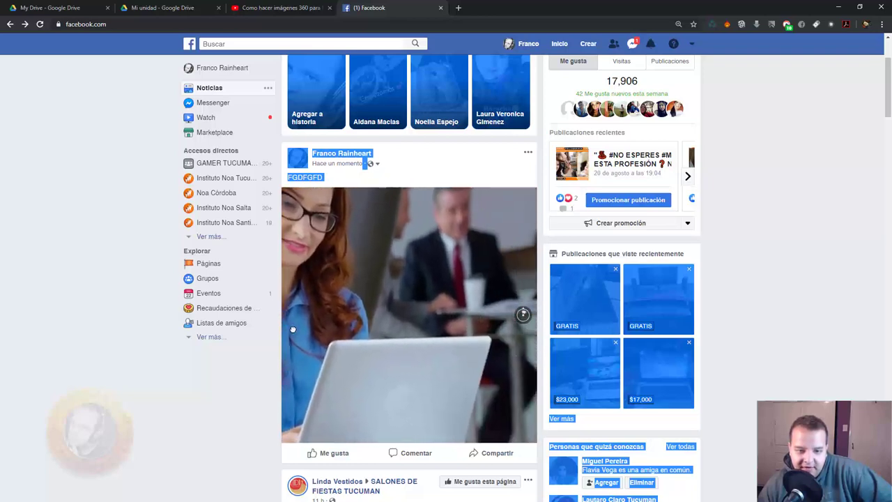
left_click_drag(507, 258, 451, 258)
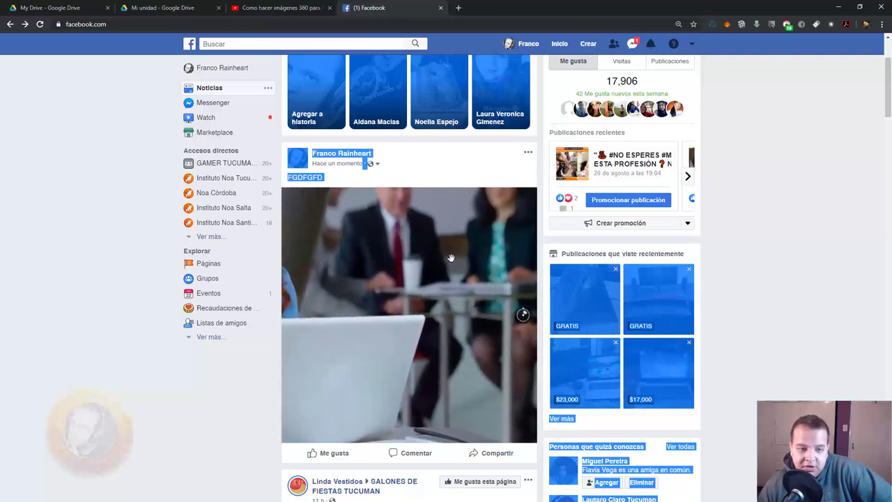